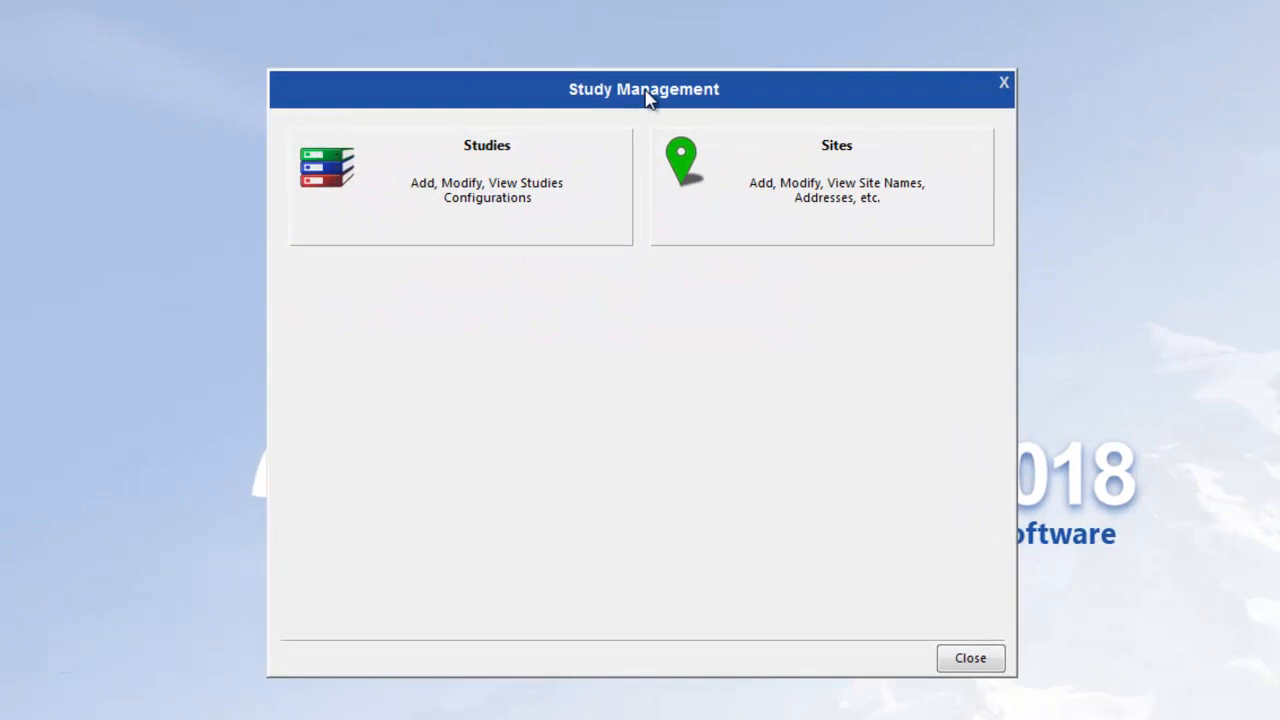
# Open the studies configuration and look over the active studies, the inactive studies and the study versions
pyautogui.click(530, 183)
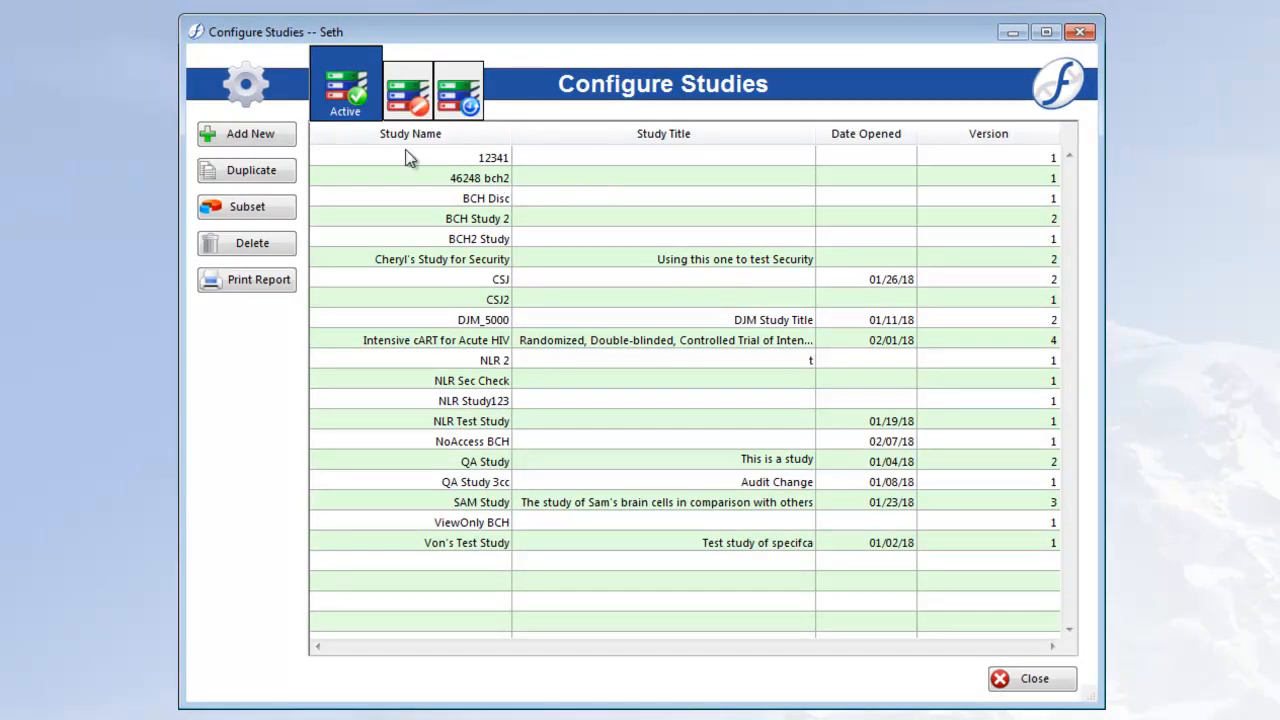
pyautogui.click(417, 105)
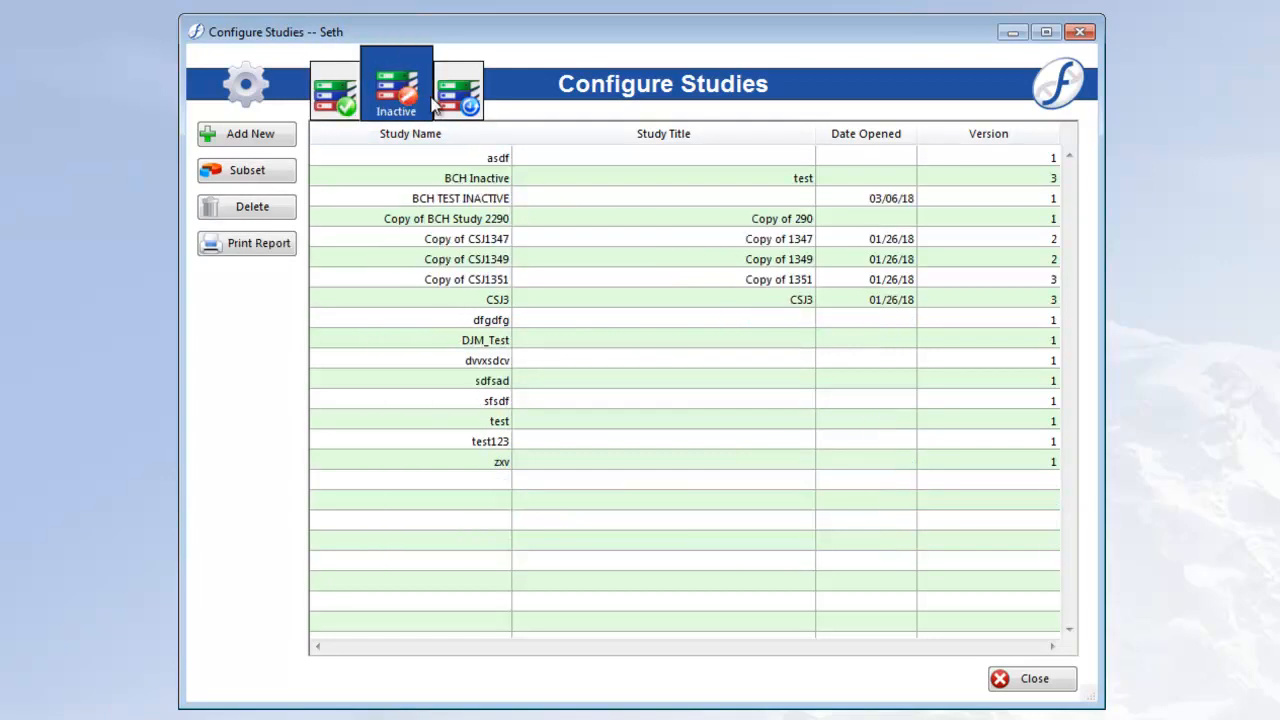
pyautogui.click(455, 104)
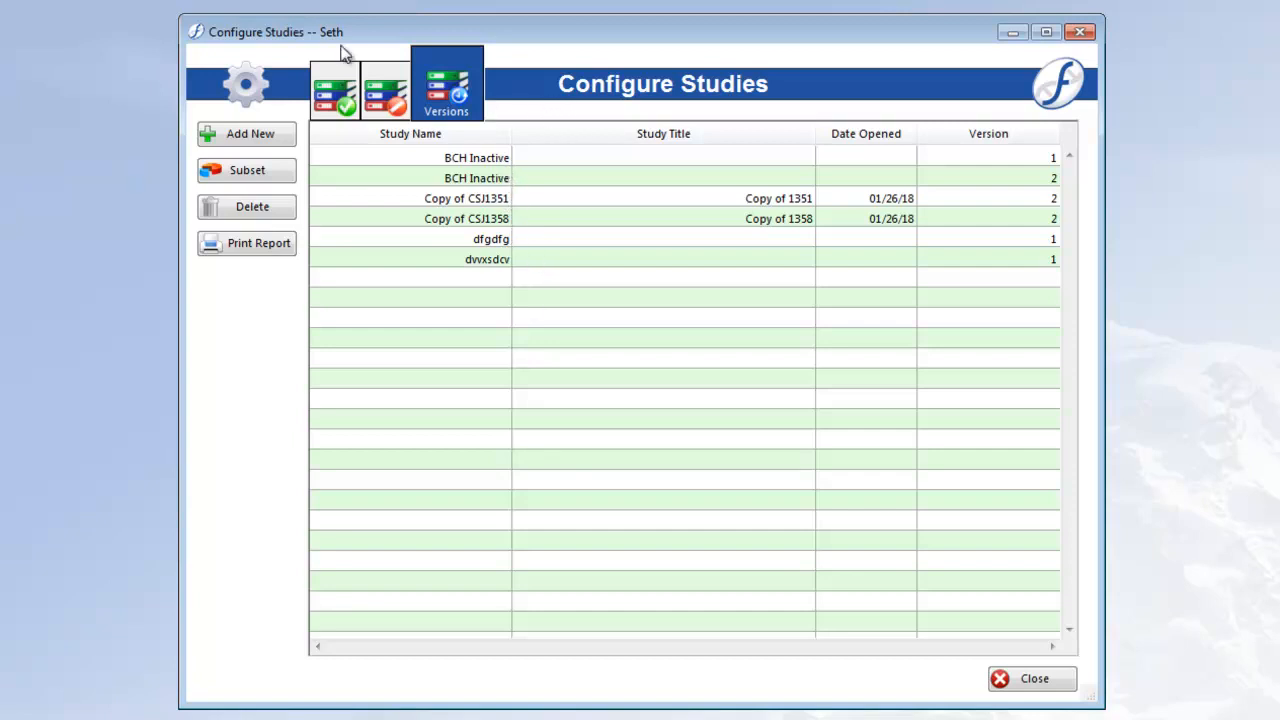
# Narrow the list to the Intensive cART for Acute HIV study and view one of its version 3 configurations
pyautogui.click(342, 88)
pyautogui.click(551, 337)
pyautogui.click(293, 205)
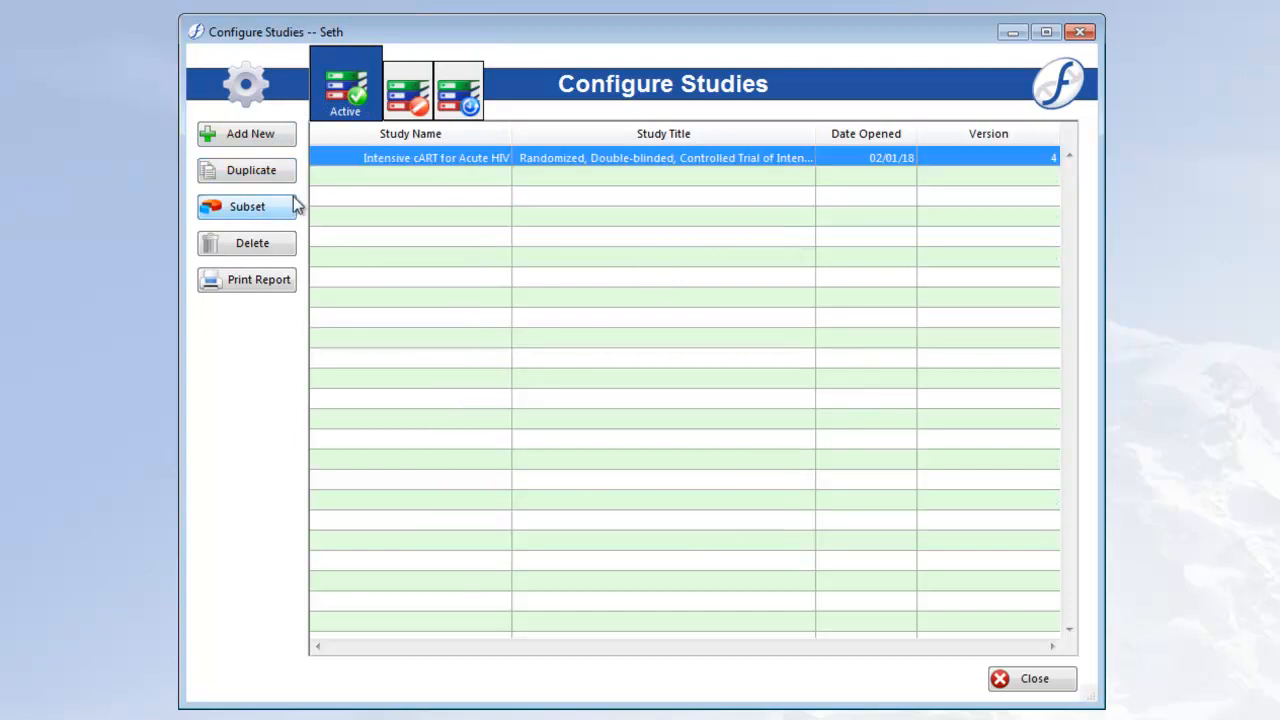
pyautogui.click(462, 88)
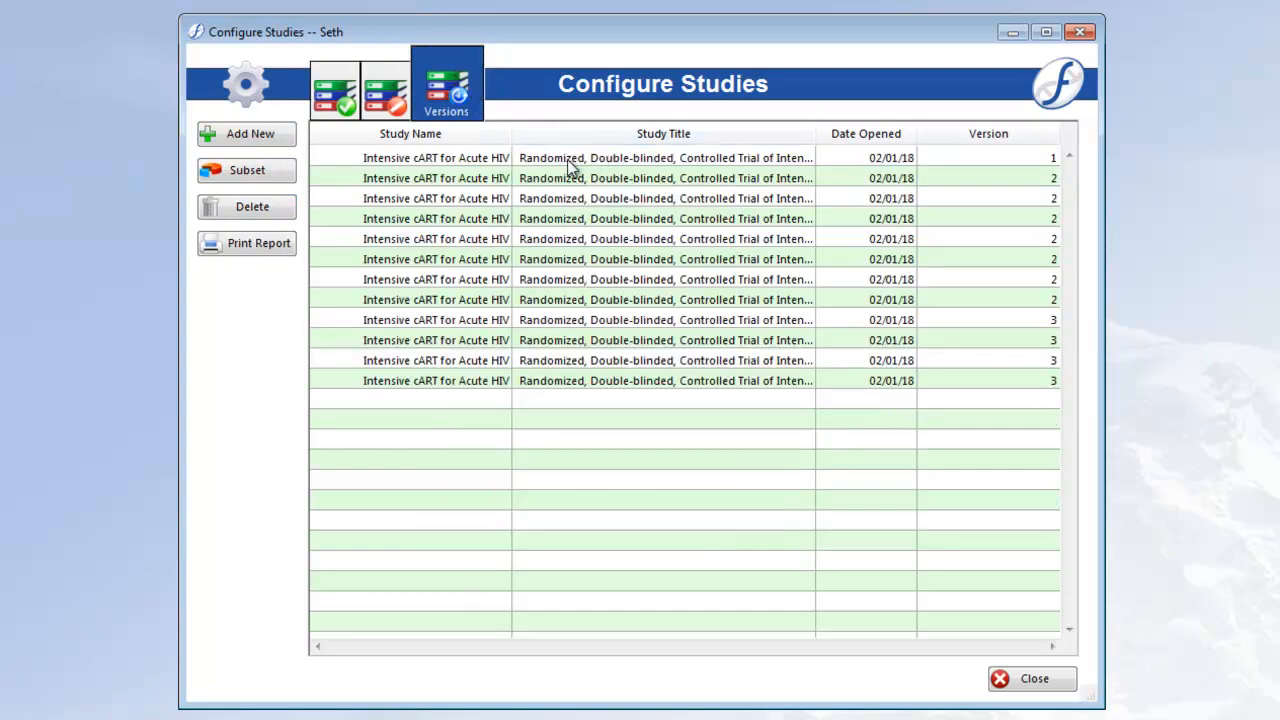
pyautogui.doubleClick(729, 340)
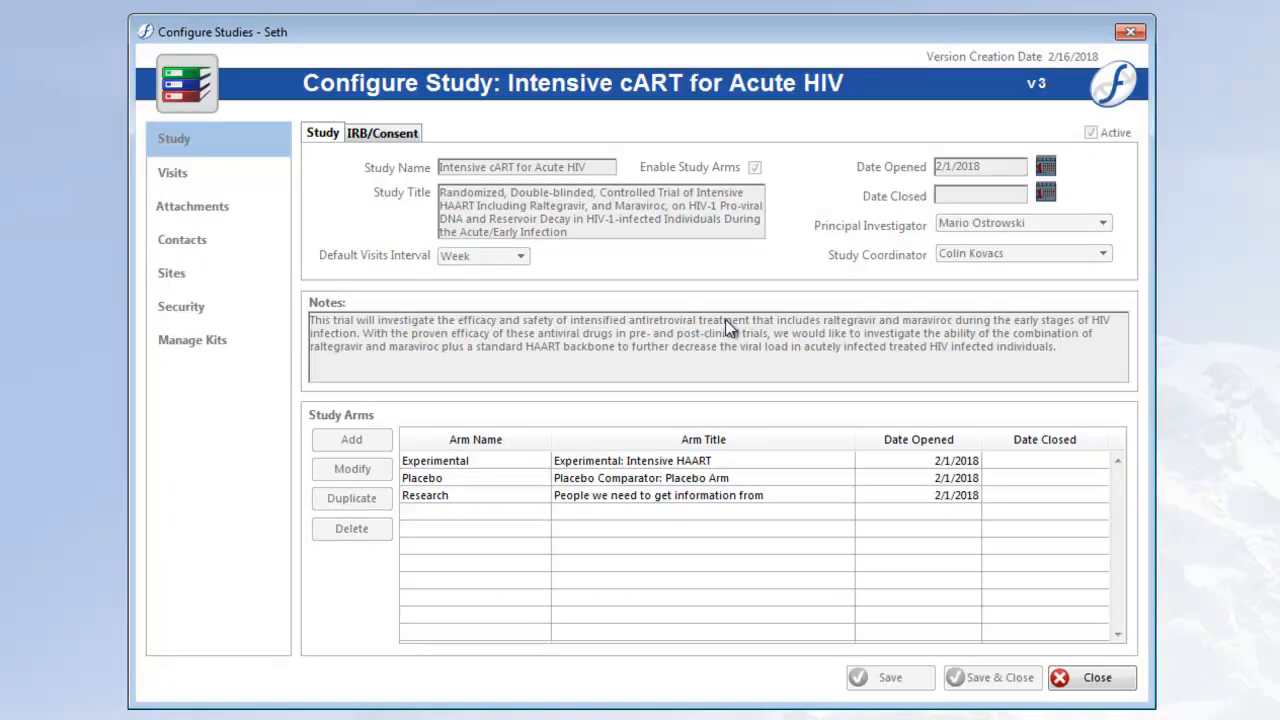
pyautogui.click(1096, 677)
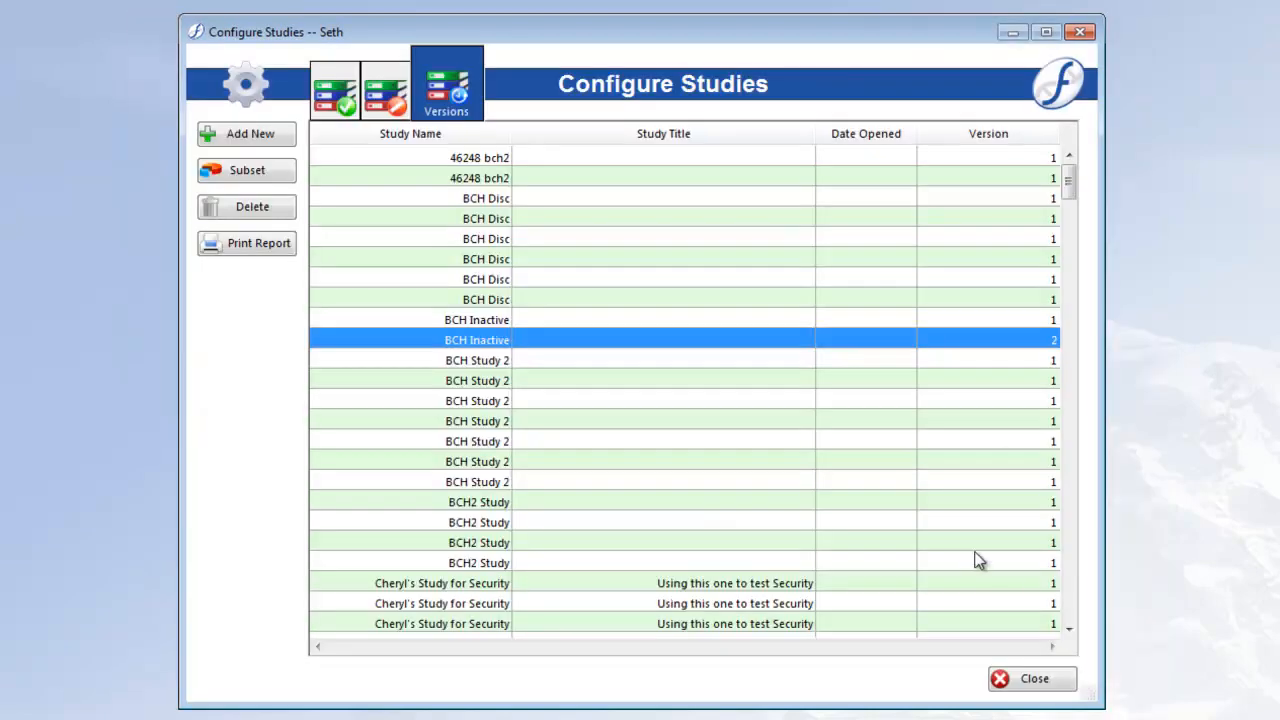
# Add a study named "Safety and Immune Response", titled "Safety and Immune Response to a Clade C DNA HIV Vaccine", with Week as default visits interval
pyautogui.click(324, 104)
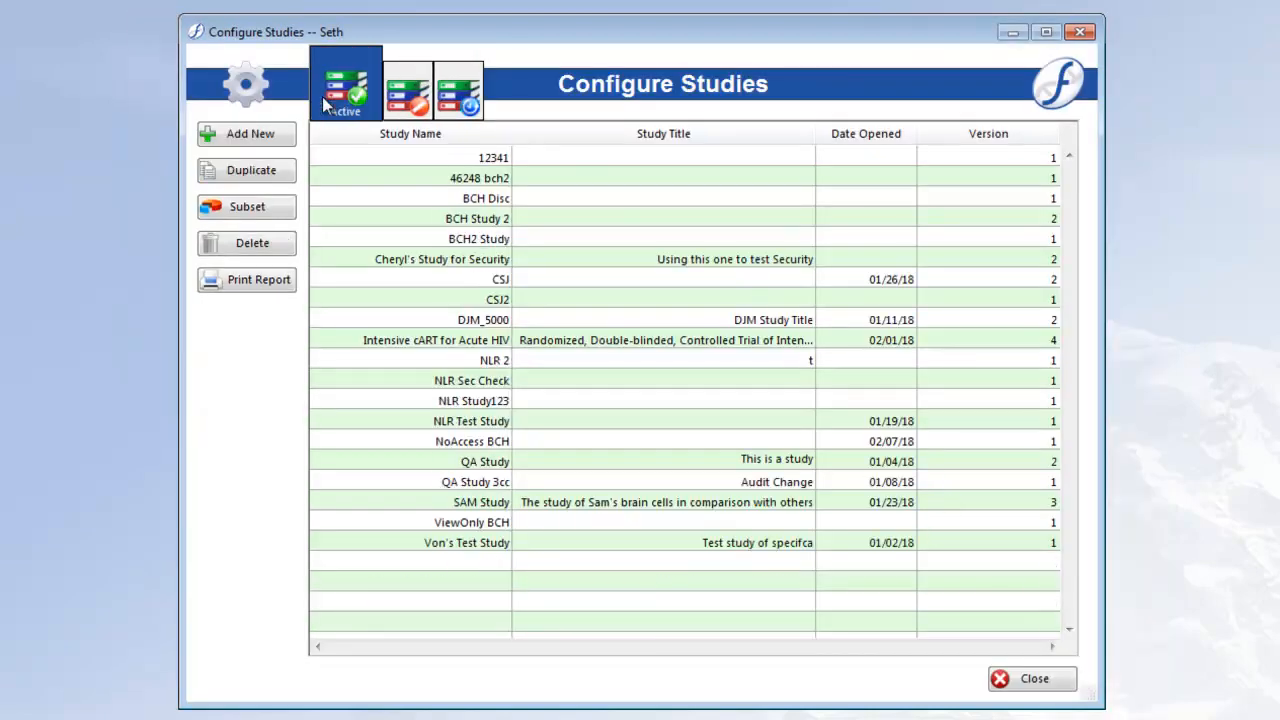
pyautogui.click(250, 140)
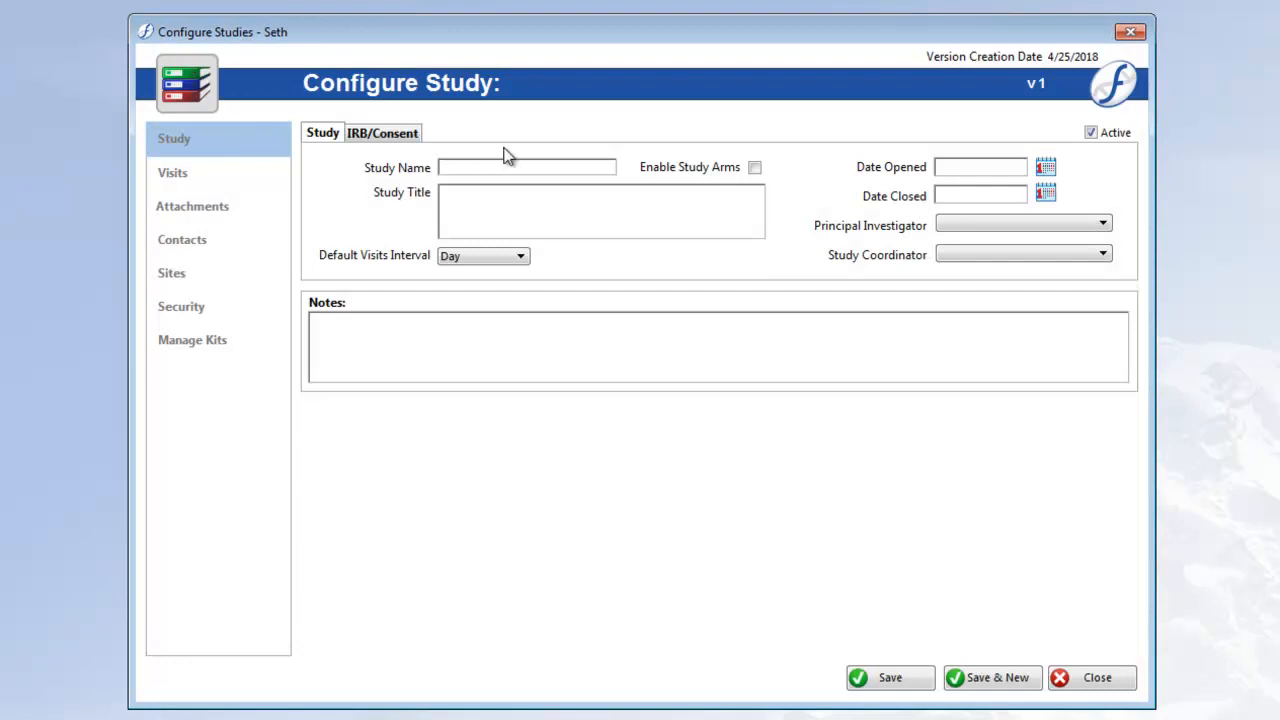
pyautogui.click(498, 201)
pyautogui.click(508, 170)
pyautogui.write('Safety and Immune Response')
pyautogui.press('Tab')
pyautogui.write('Safety and Immune Response to a Clade C DNA HIV Vaccine')
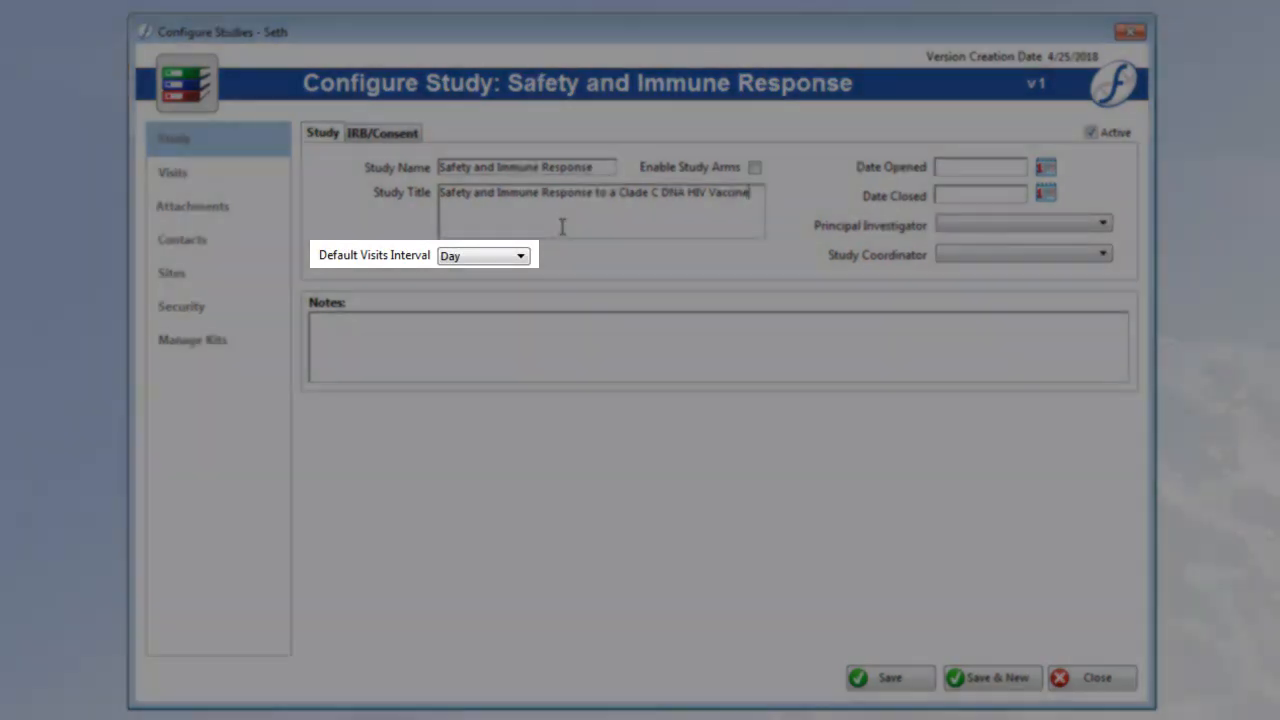
pyautogui.click(520, 256)
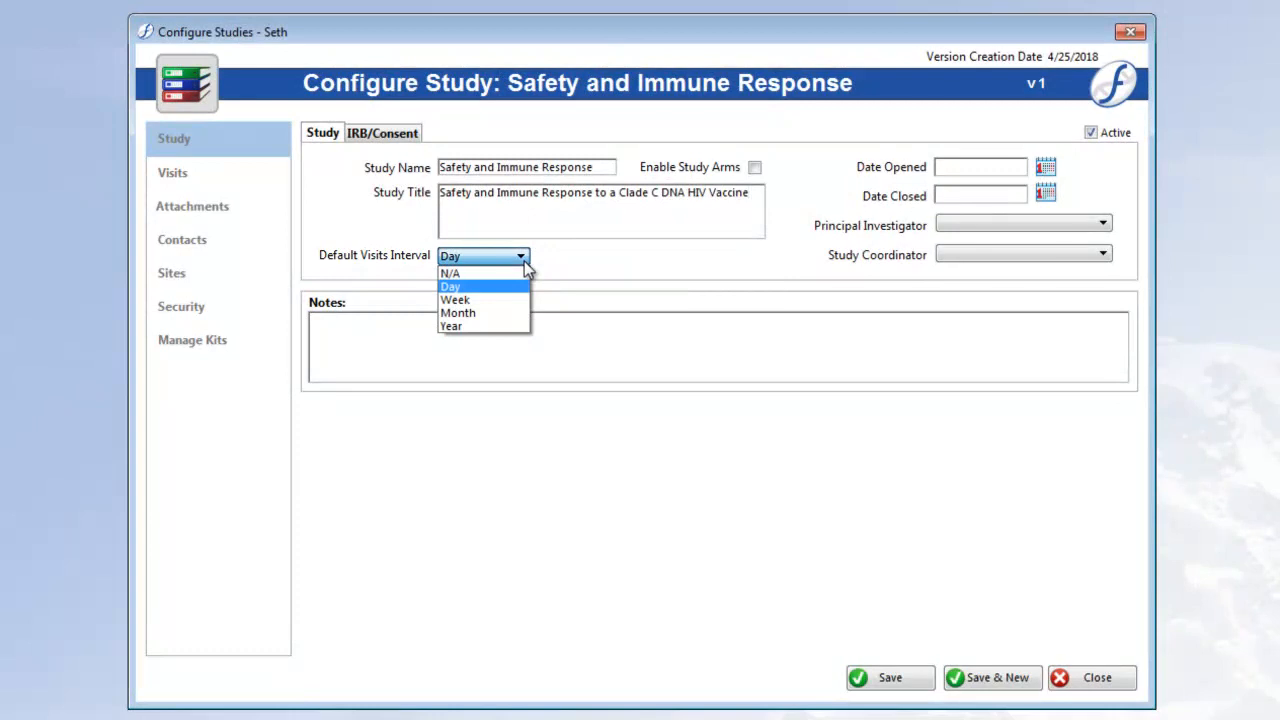
pyautogui.click(480, 300)
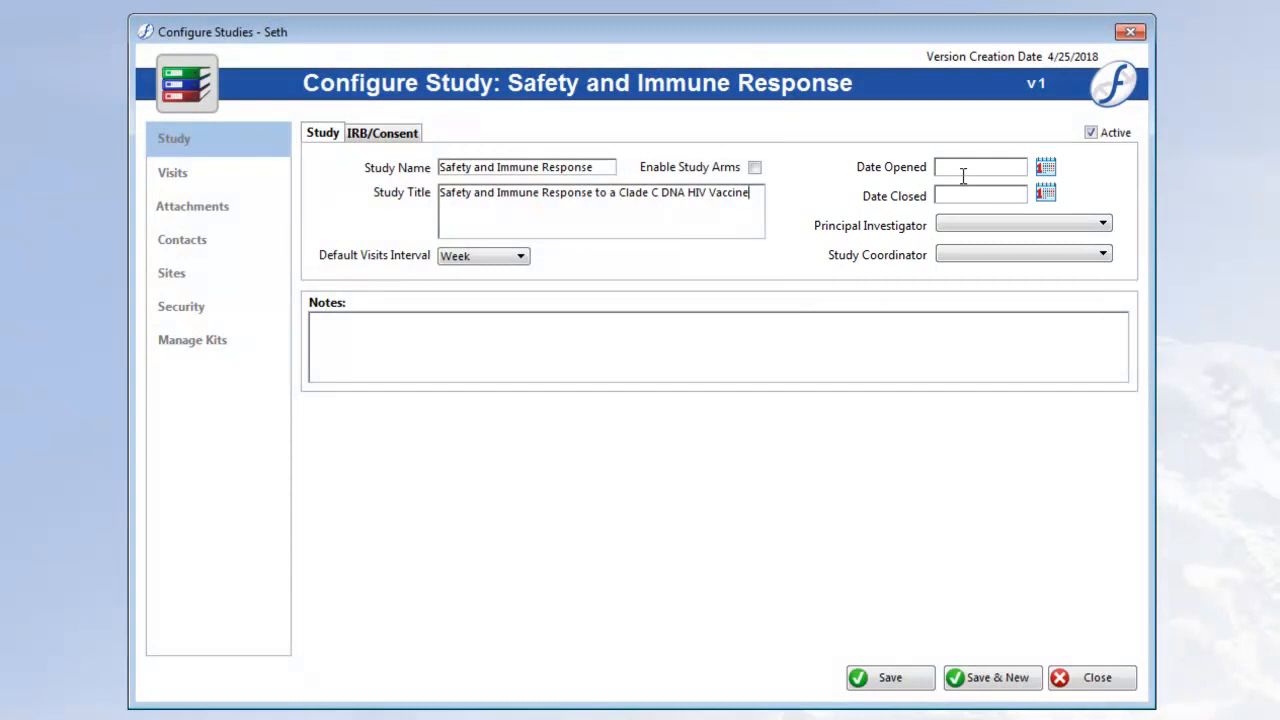
# Require IRB approval and consent for the study, with re-consent required at age 21
pyautogui.click(405, 141)
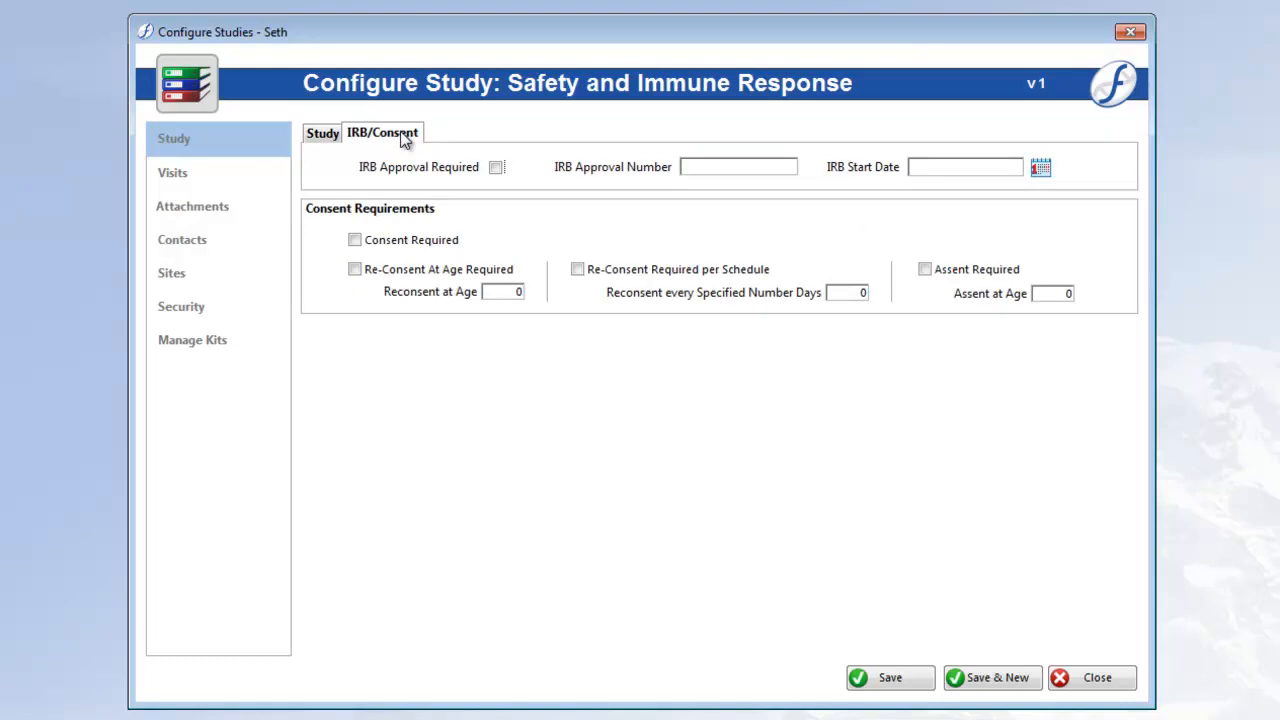
pyautogui.click(497, 168)
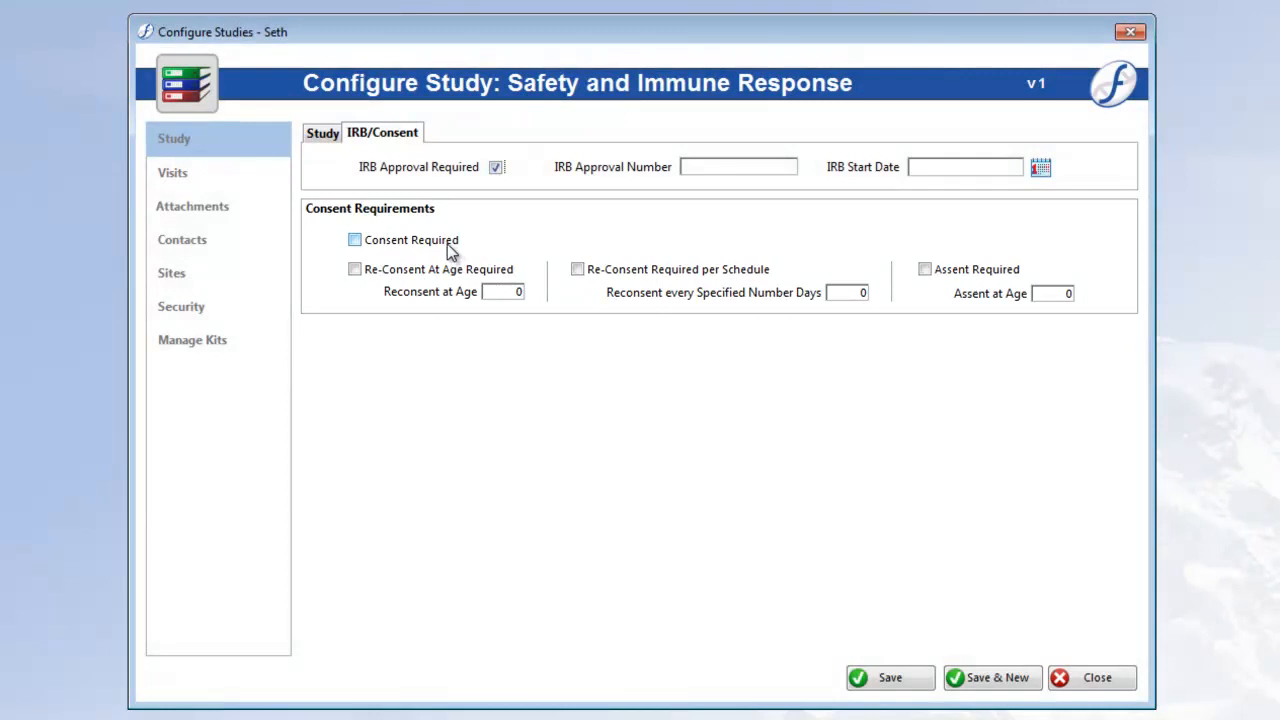
pyautogui.click(449, 249)
pyautogui.click(436, 279)
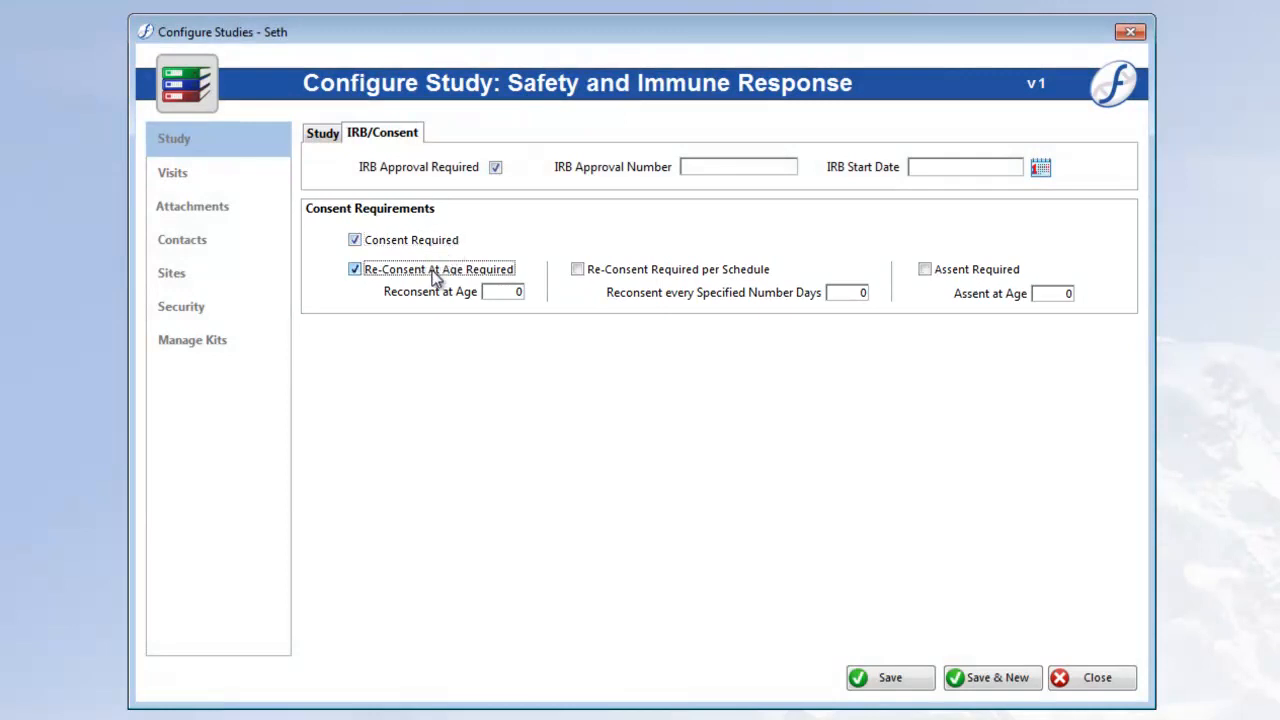
pyautogui.click(505, 291)
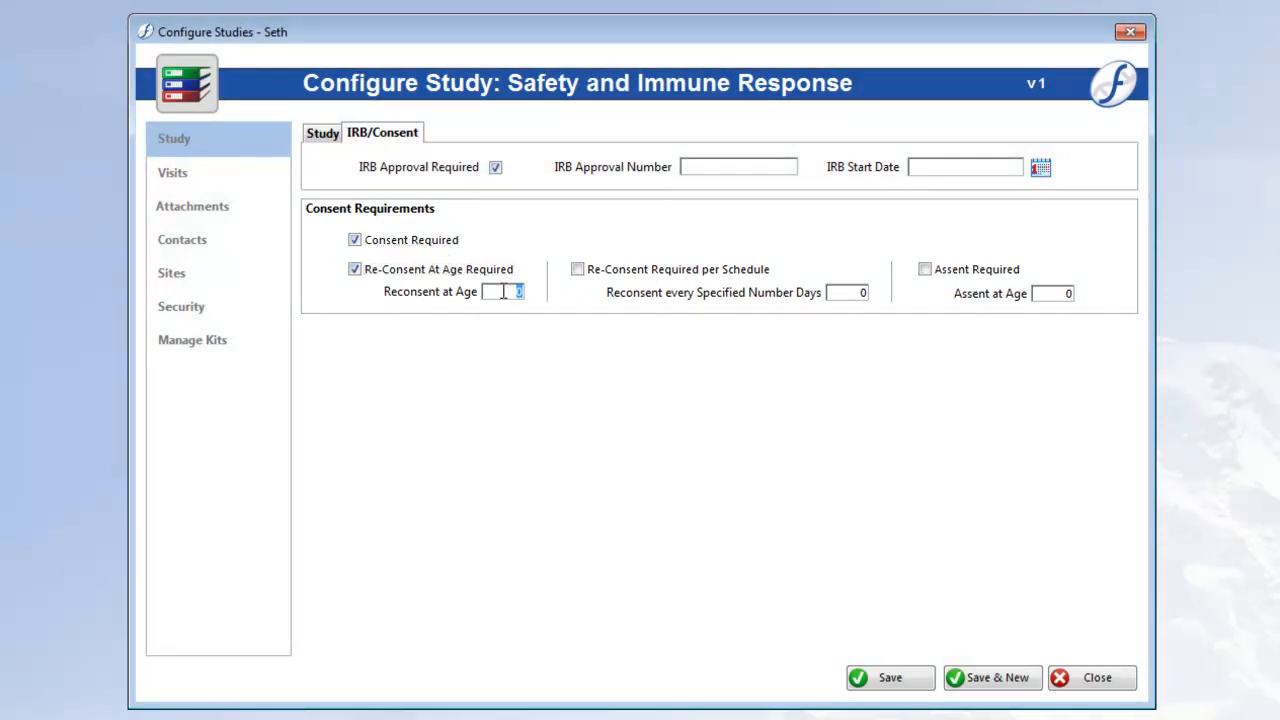
pyautogui.write('21')
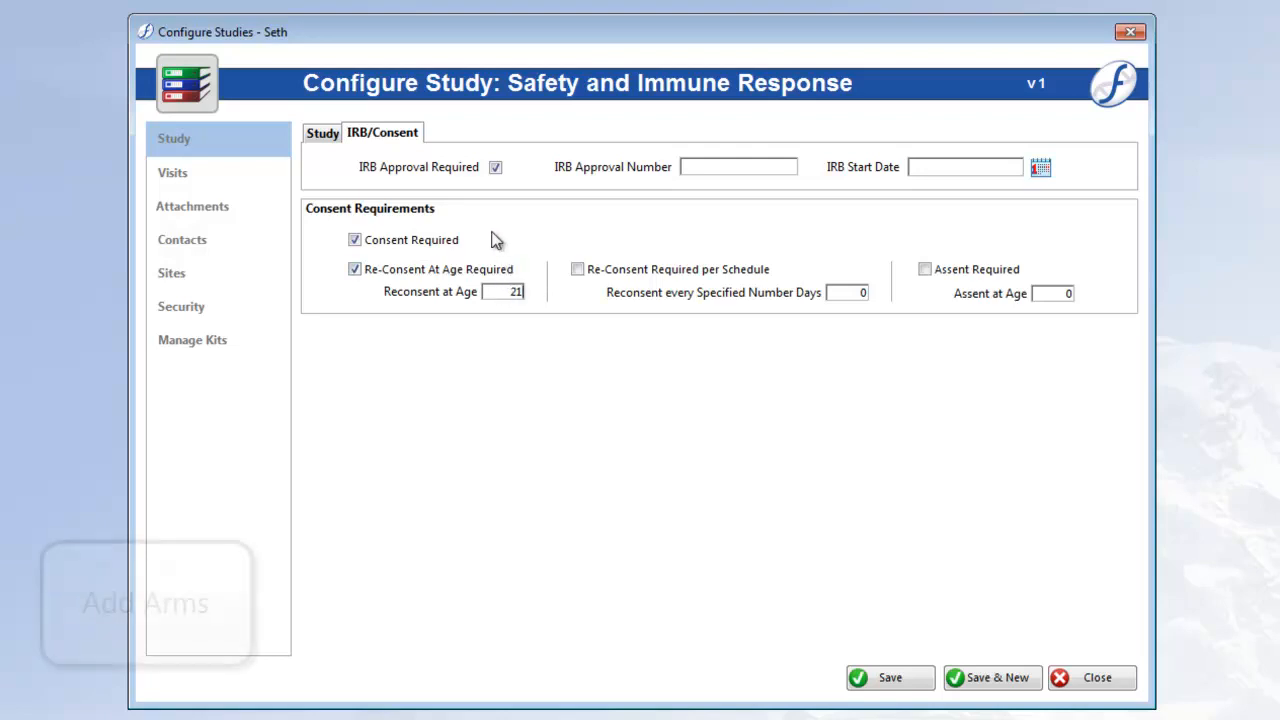
# Enable study arms, add Active Group 1 titled "Active Comparator: Group 1: DNA + Placebo + Protein/MF59", and turn the default arm into Active Group 2
pyautogui.click(323, 134)
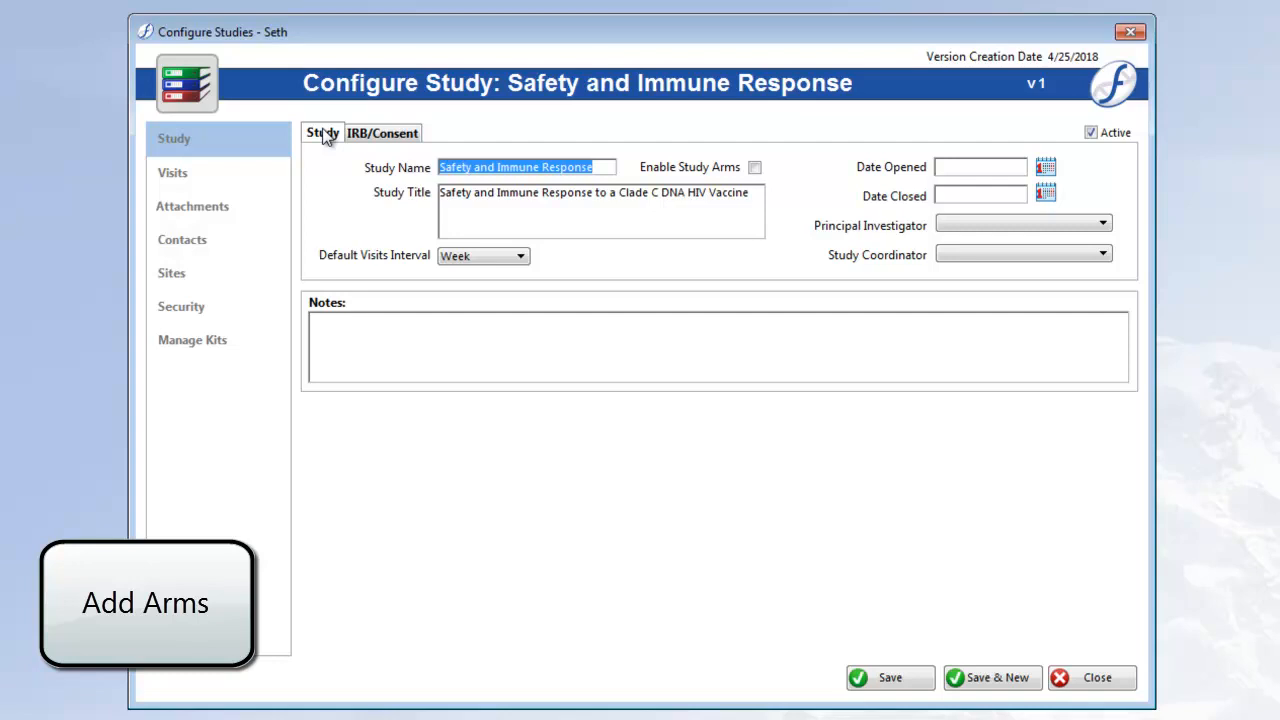
pyautogui.click(755, 169)
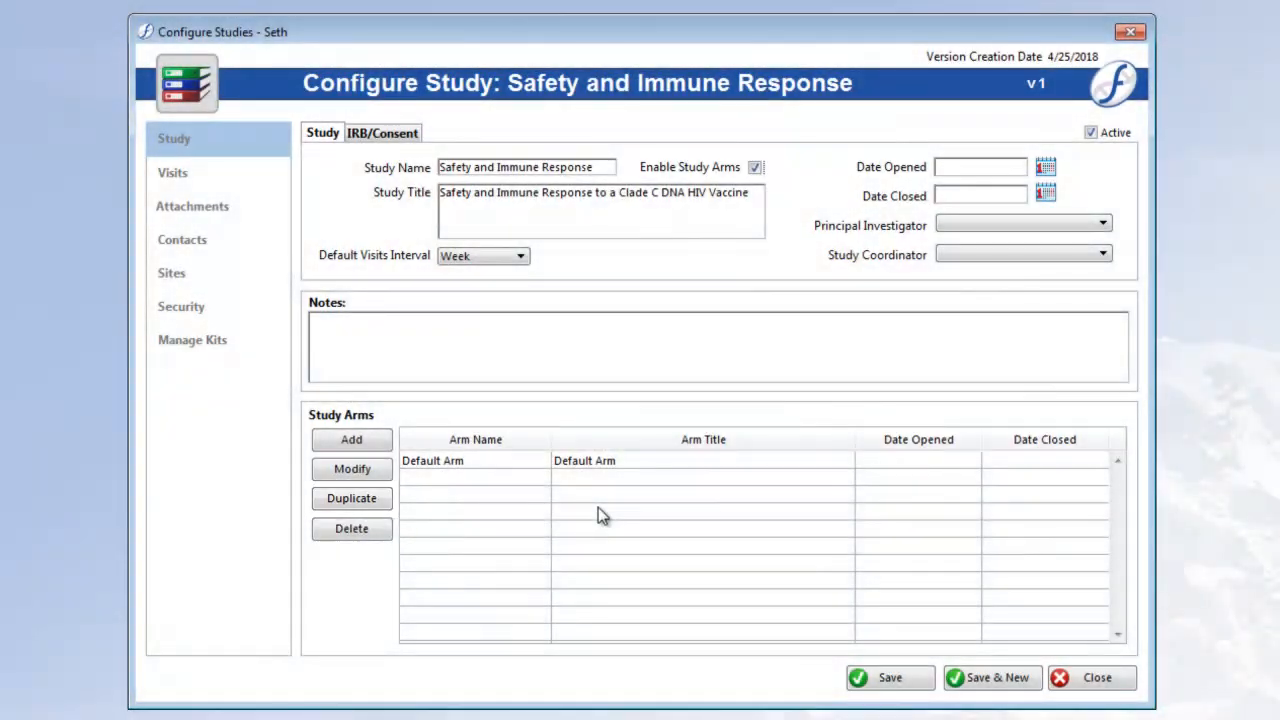
pyautogui.click(362, 441)
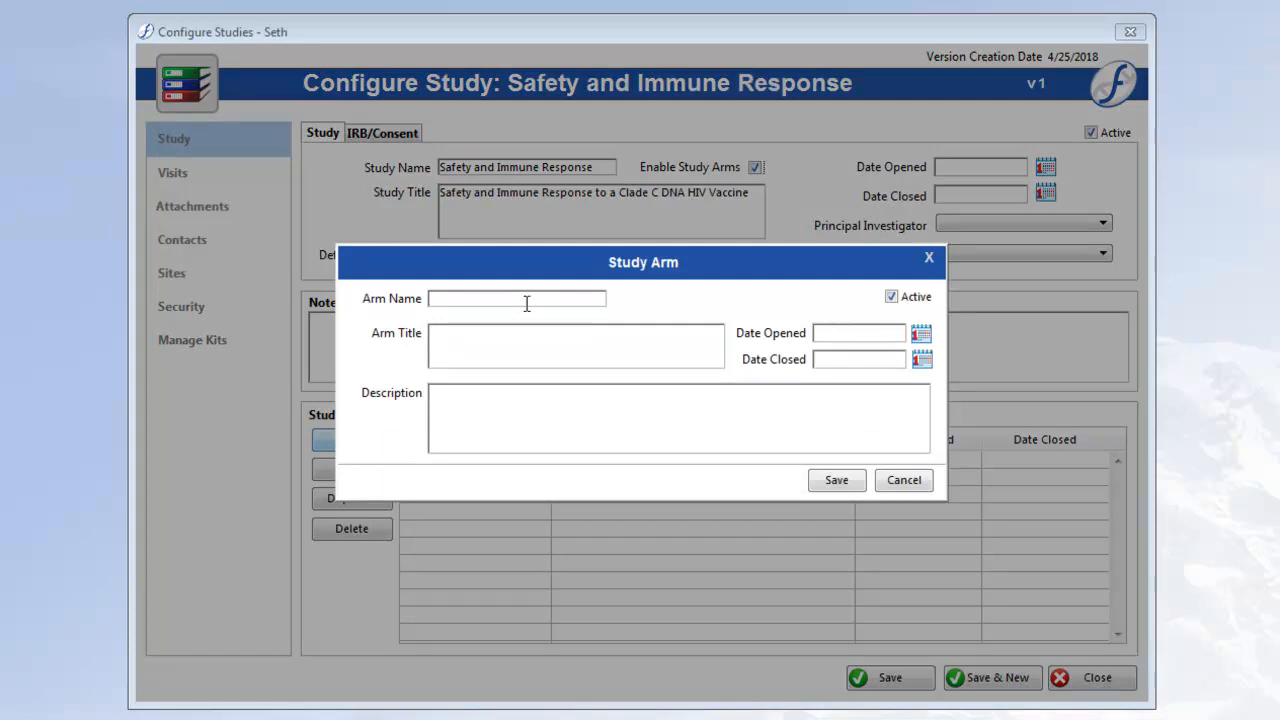
pyautogui.click(529, 353)
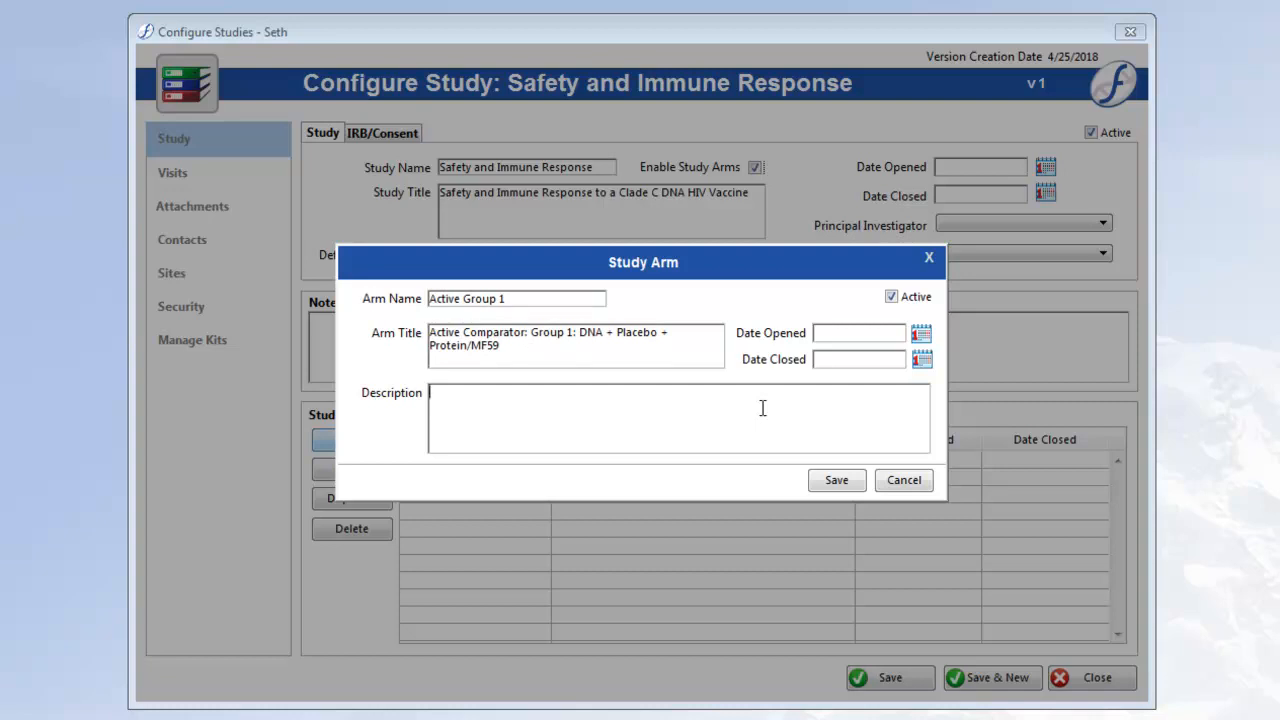
pyautogui.click(840, 481)
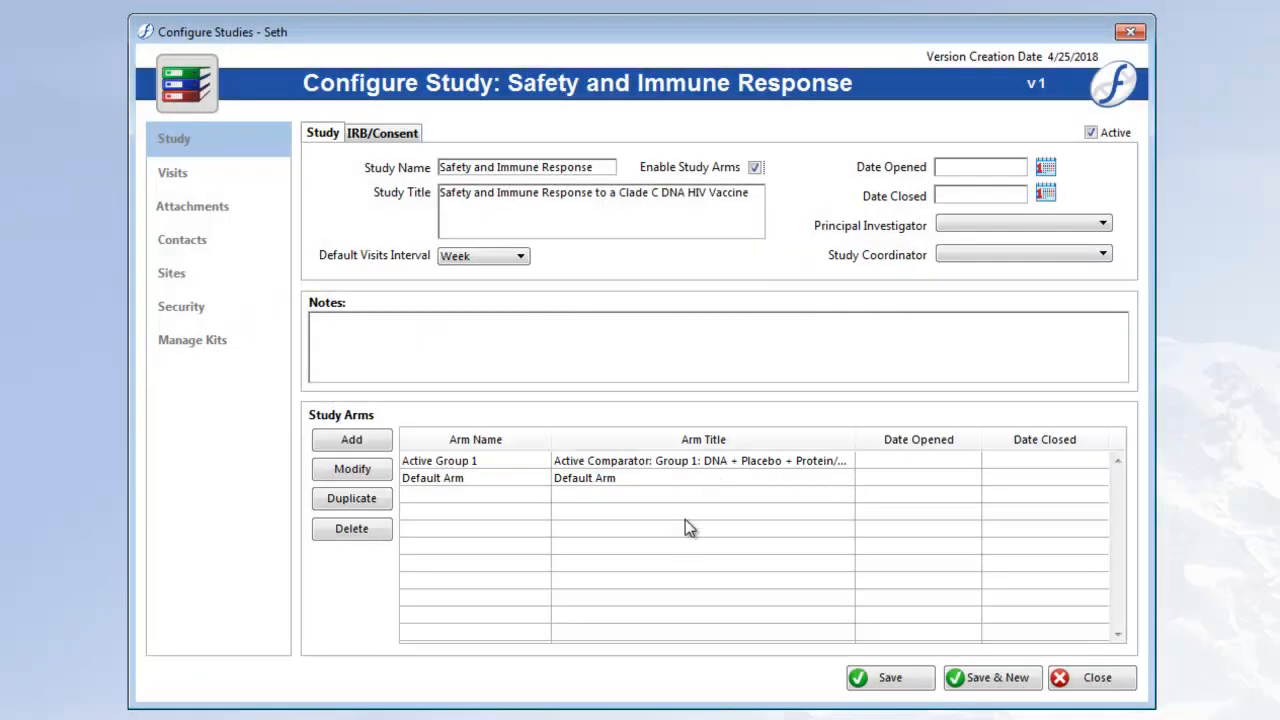
pyautogui.doubleClick(598, 482)
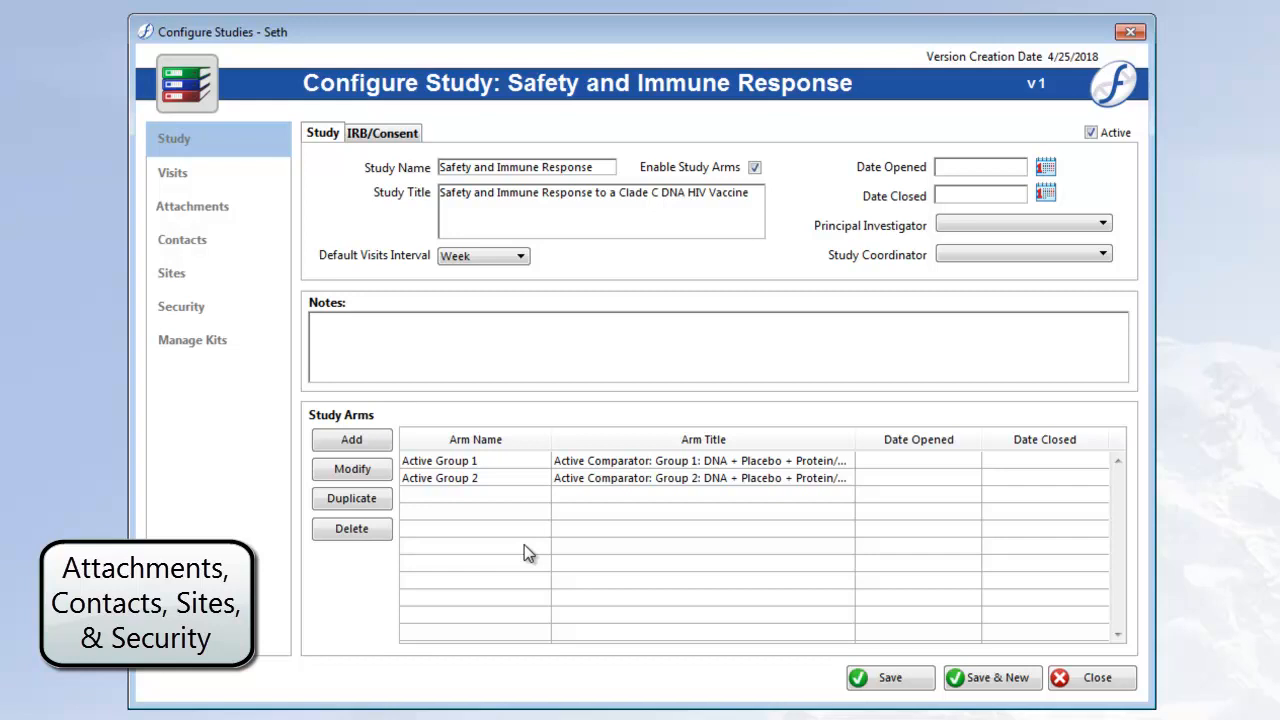
# Look at the study's attachments, and assign the second, fifth and last of the originally available contacts to the study
pyautogui.click(236, 208)
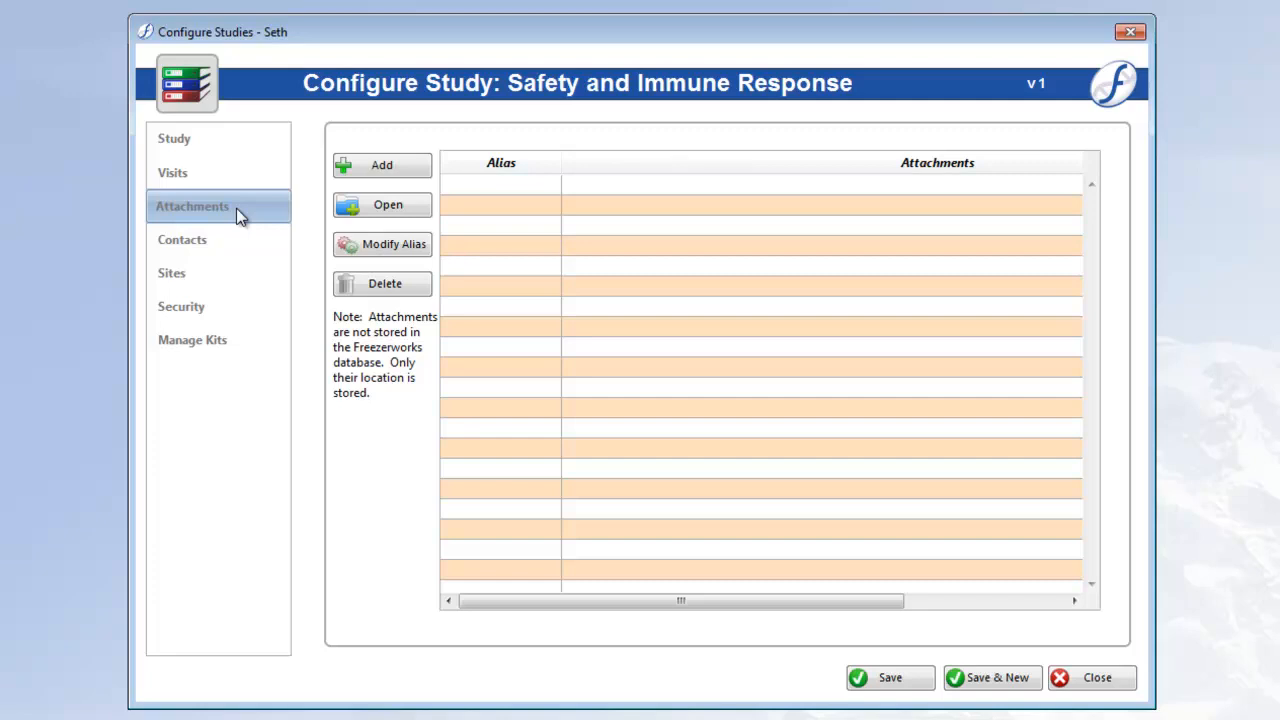
pyautogui.click(232, 244)
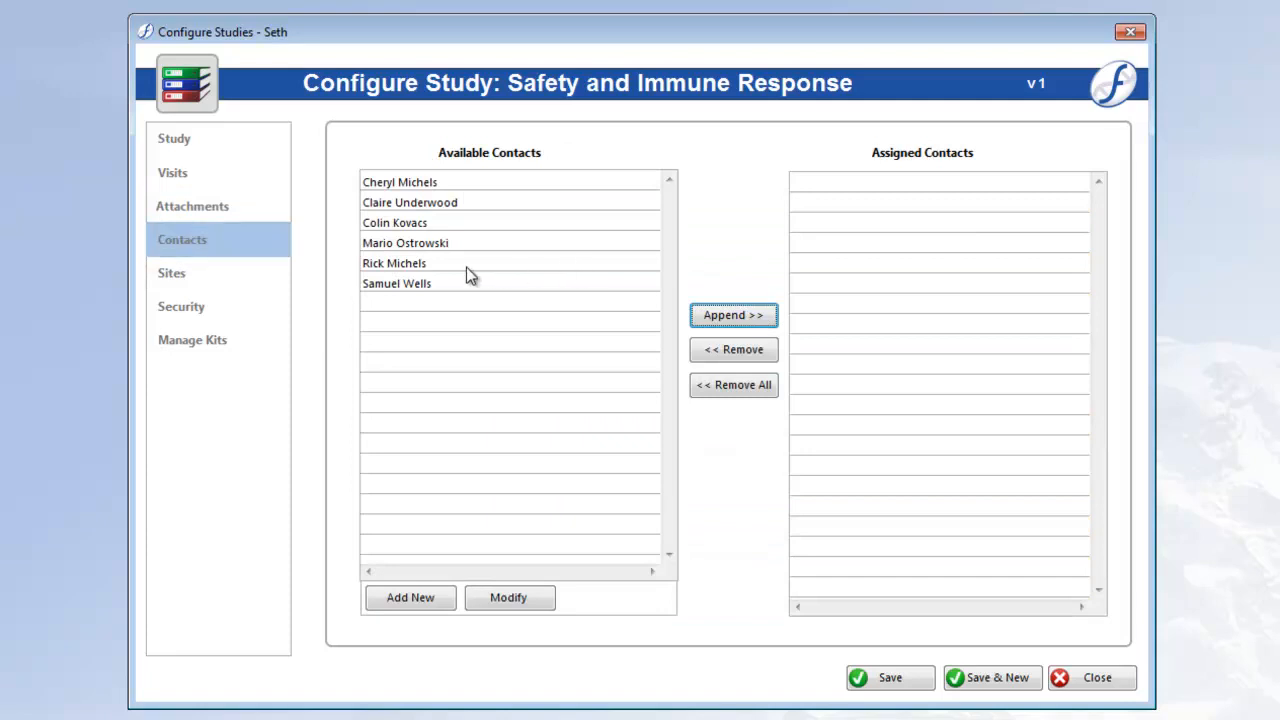
pyautogui.doubleClick(448, 205)
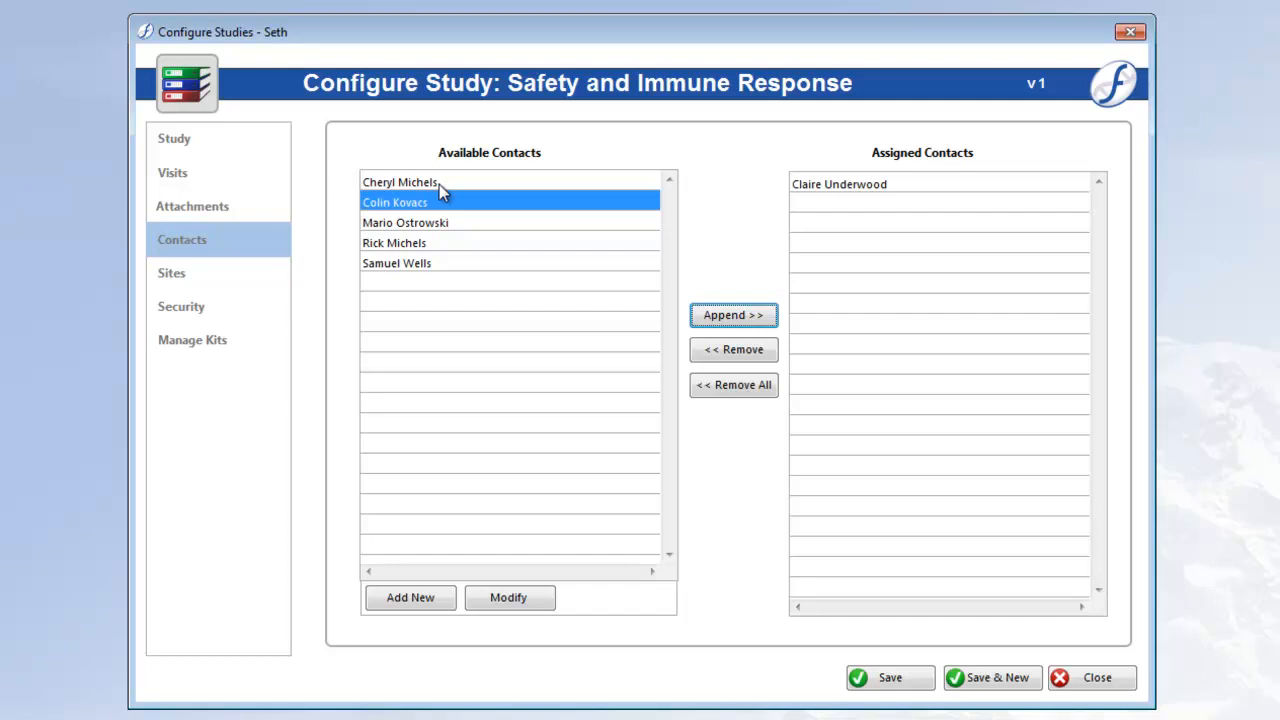
pyautogui.doubleClick(439, 248)
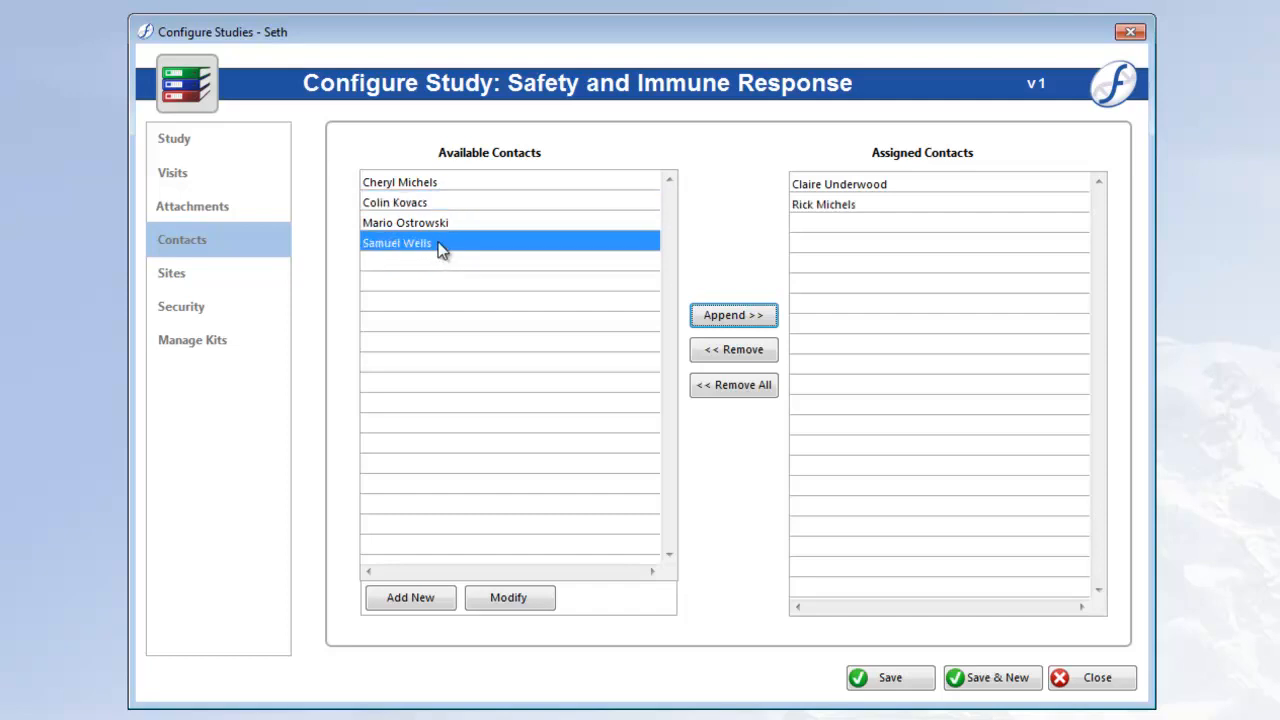
pyautogui.doubleClick(441, 248)
# Assign the sites University of Washington, Maple Leaf Medical Clinic and Gonzaga University to the study
pyautogui.click(240, 275)
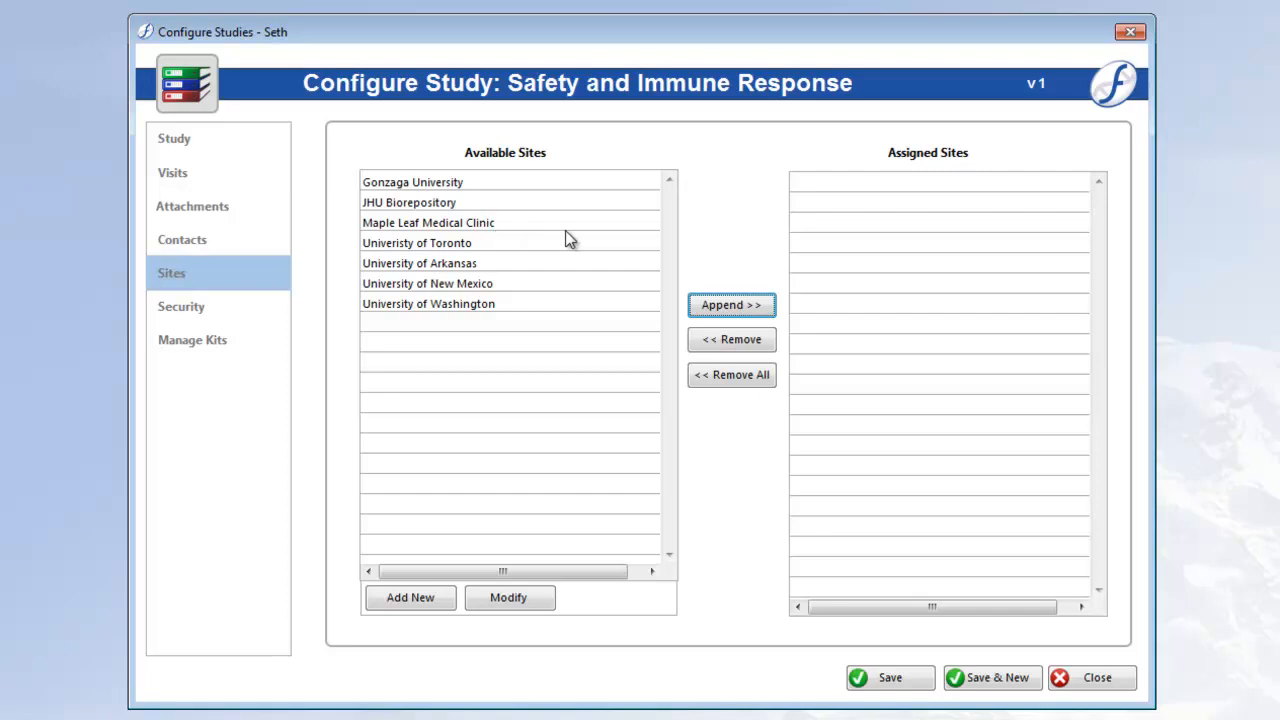
pyautogui.doubleClick(454, 305)
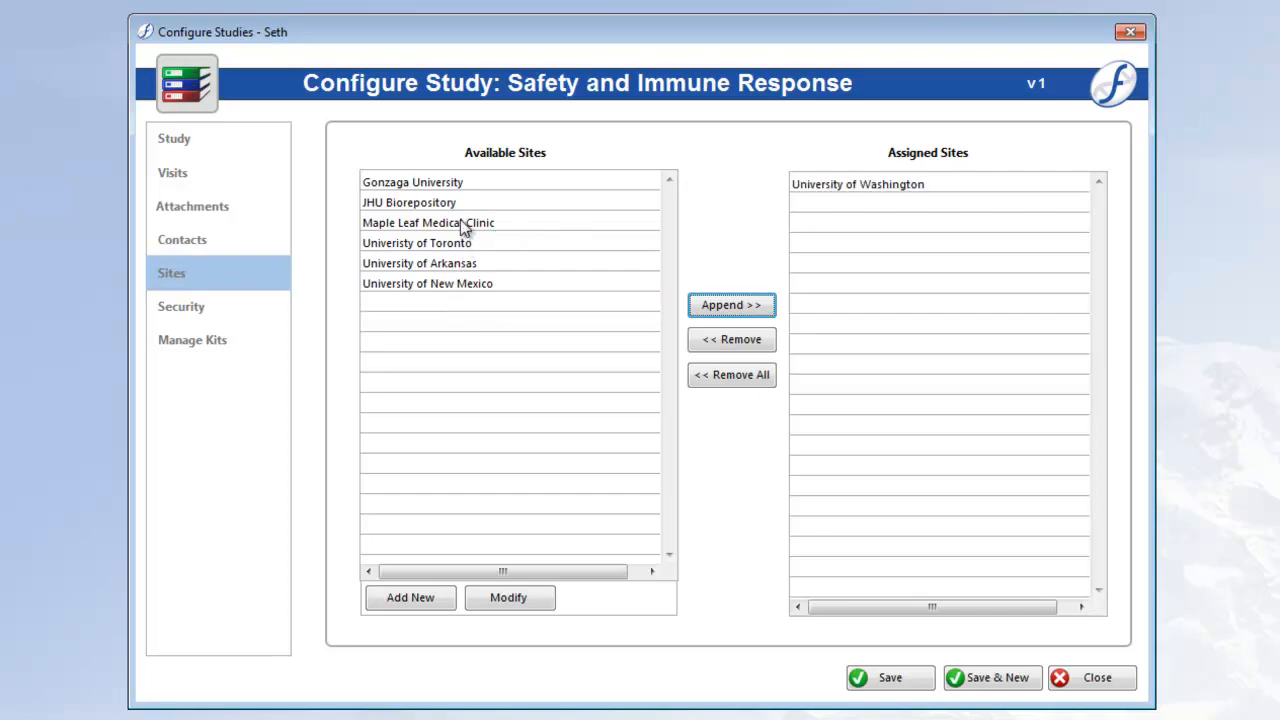
pyautogui.doubleClick(460, 222)
pyautogui.click(446, 184)
pyautogui.doubleClick(446, 186)
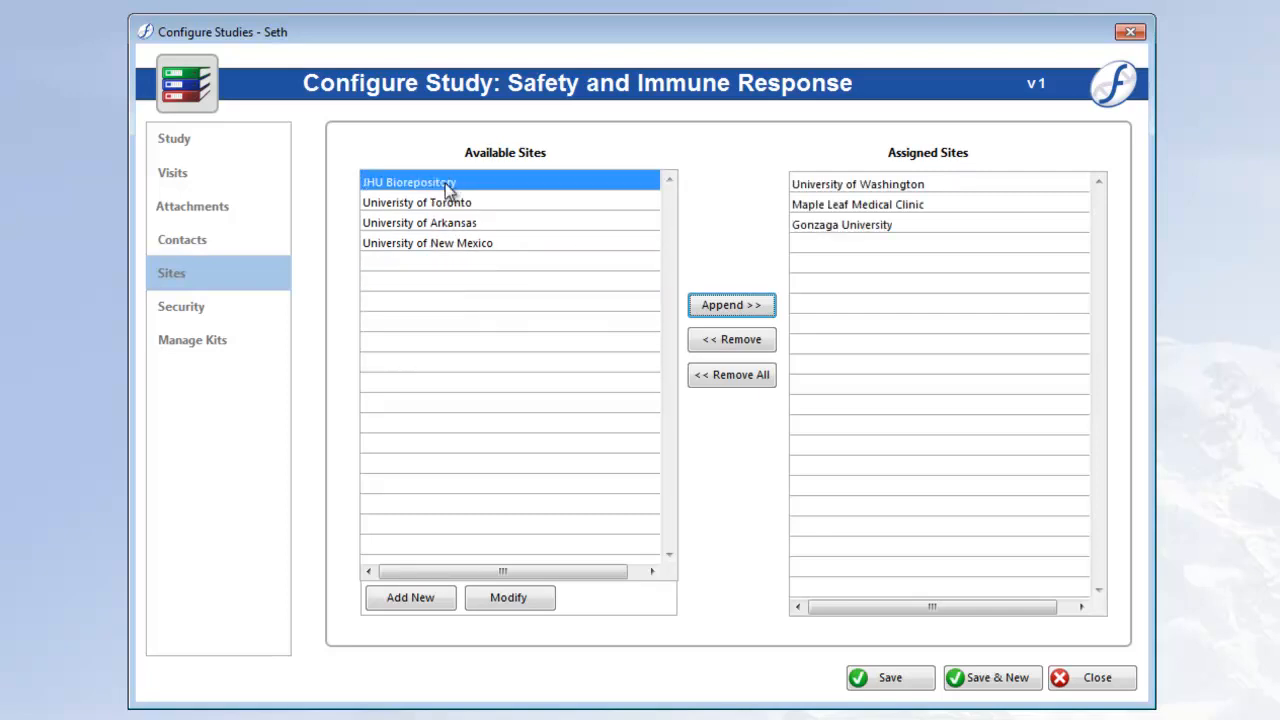
# Set the study's default security access level for patients, samples, aliquots and tests to Modify and Delete
pyautogui.click(220, 311)
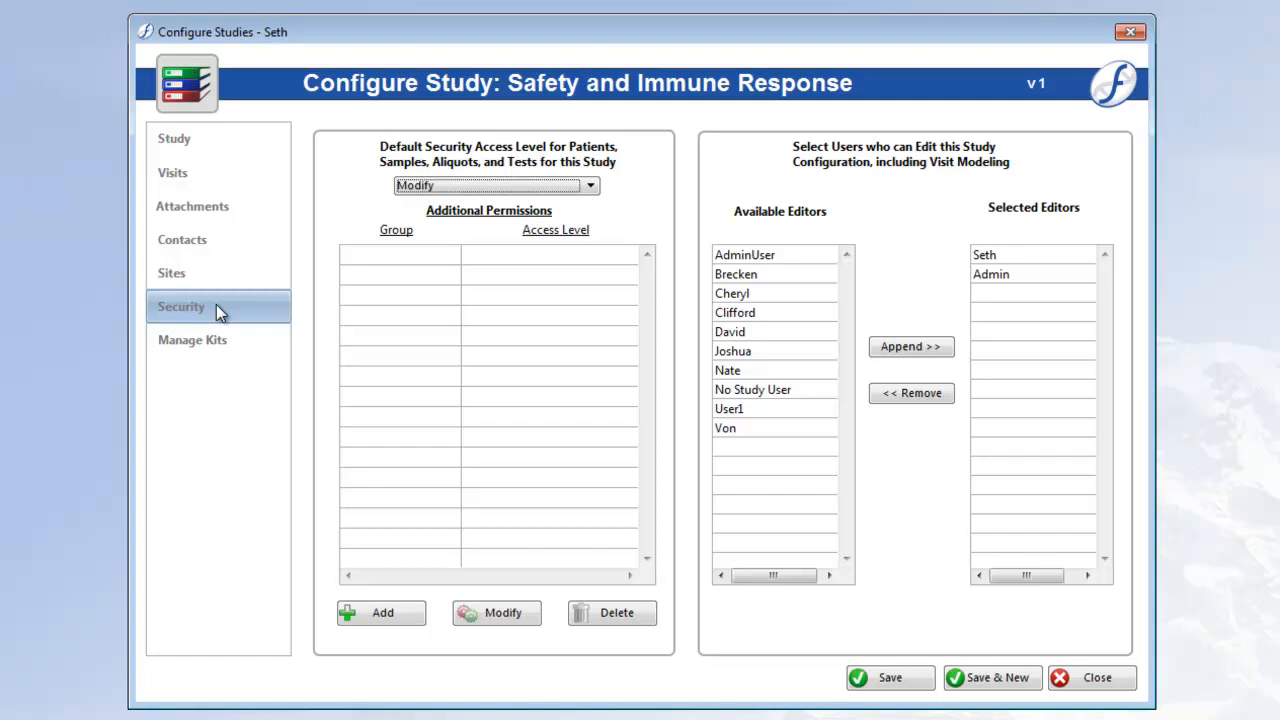
pyautogui.click(463, 185)
pyautogui.click(461, 242)
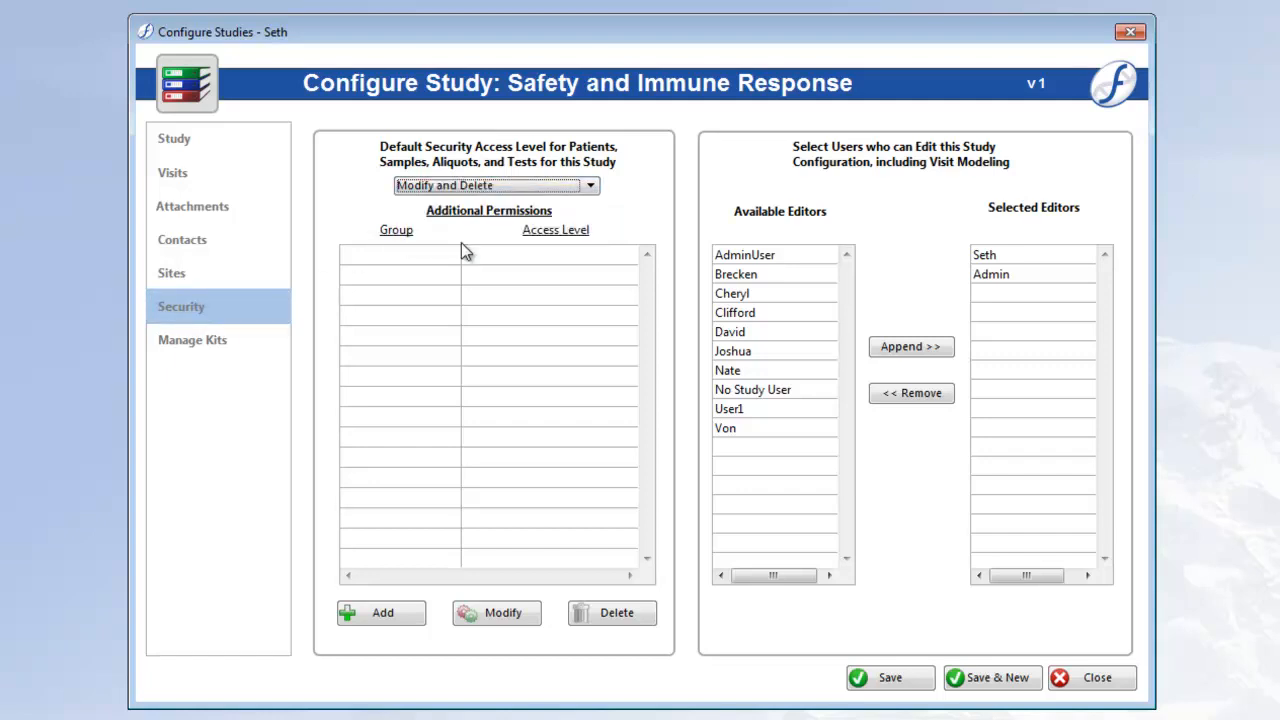
# Add an additional permission giving Group 1 the No Access level for this study
pyautogui.click(386, 613)
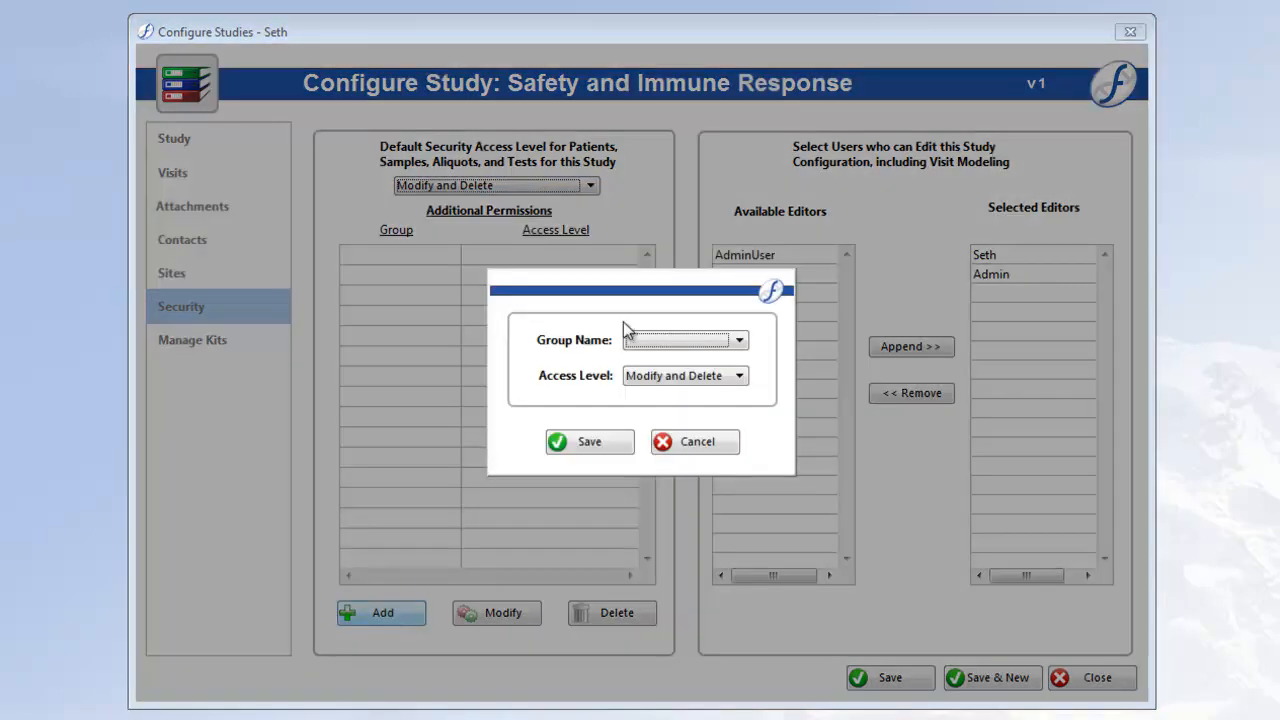
pyautogui.click(665, 340)
pyautogui.click(670, 399)
pyautogui.click(672, 376)
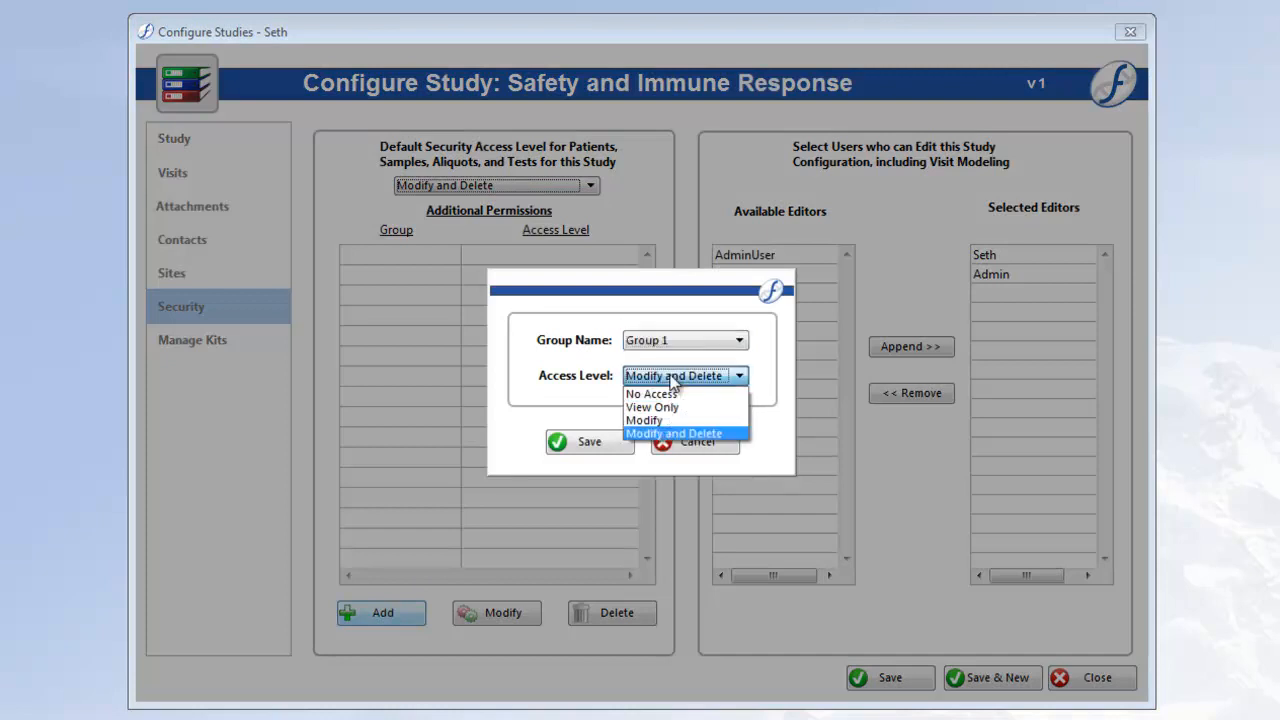
pyautogui.click(670, 392)
pyautogui.click(628, 446)
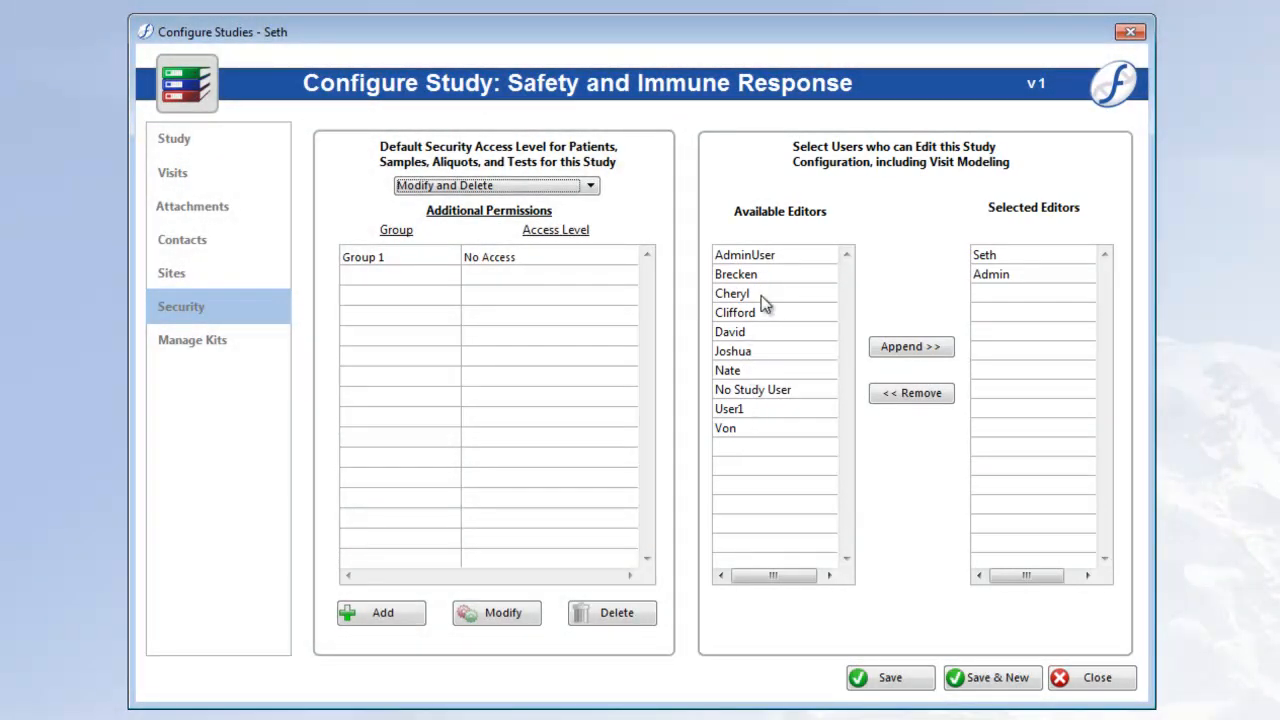
# Allow the third and fifth of the originally available users to edit this study configuration
pyautogui.click(762, 296)
pyautogui.doubleClick(762, 293)
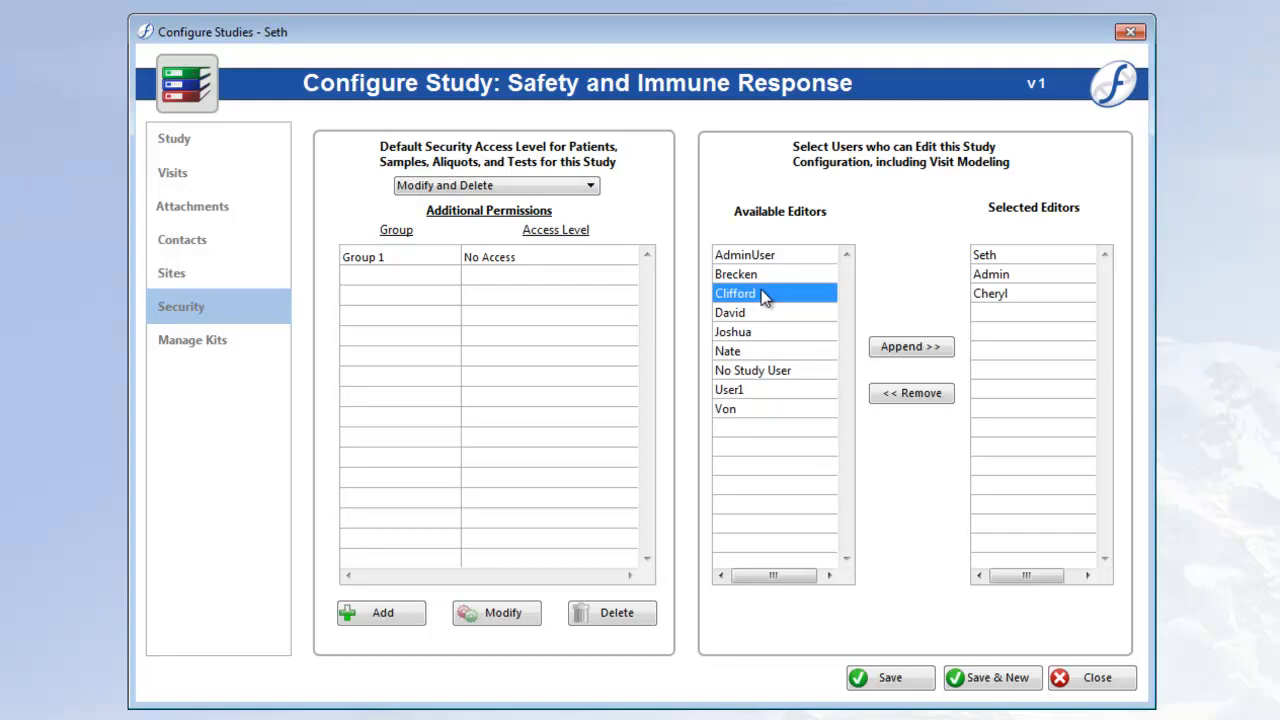
pyautogui.doubleClick(760, 312)
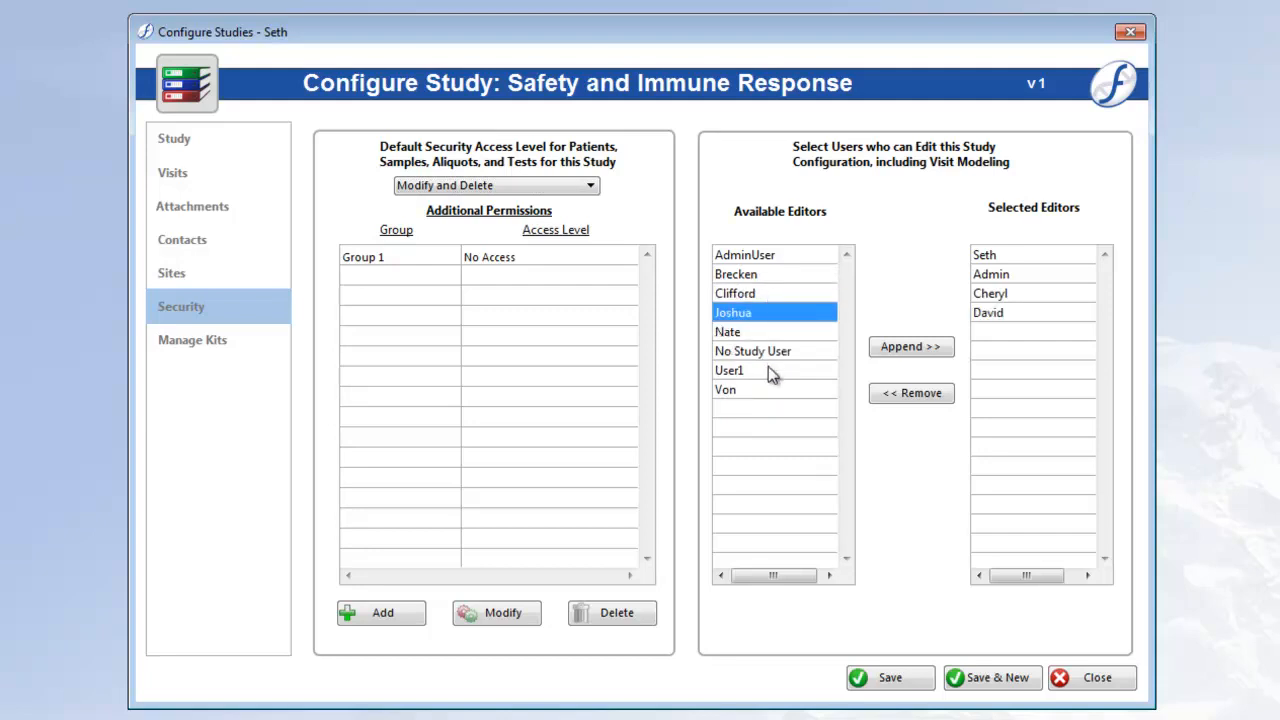
# Mark the study as not active, save it and start a new blank study
pyautogui.click(200, 145)
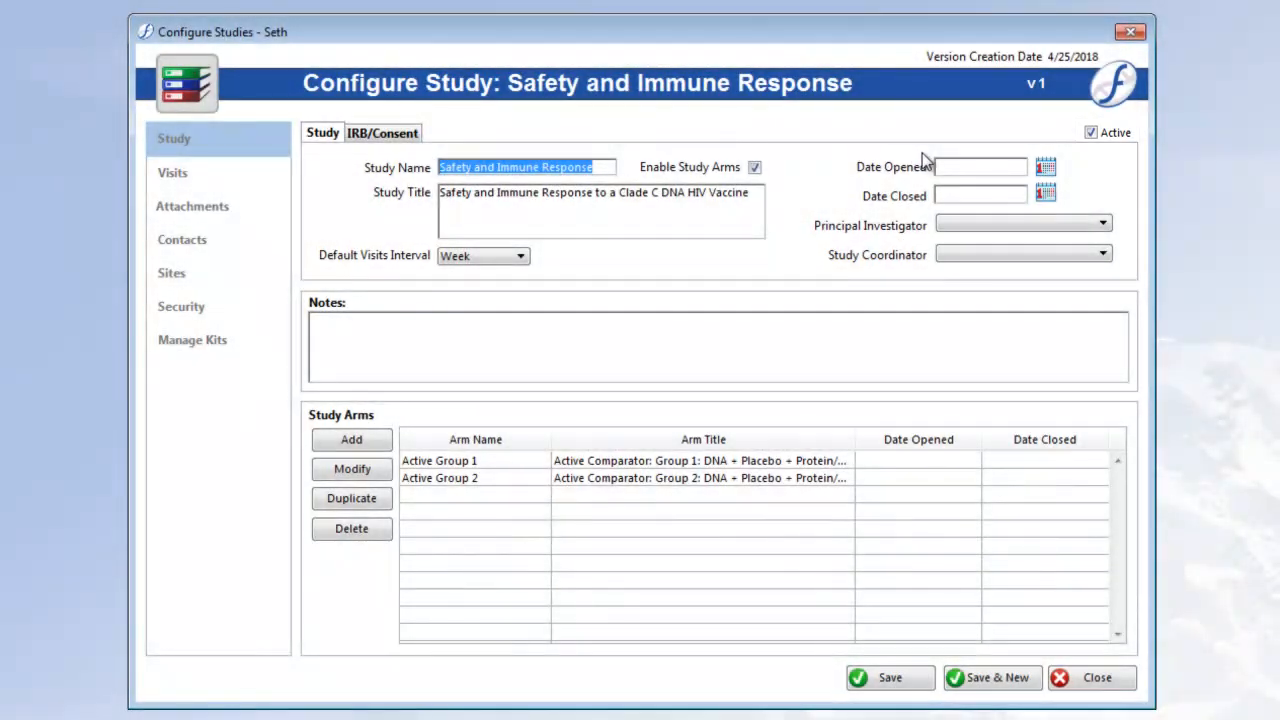
pyautogui.click(1100, 133)
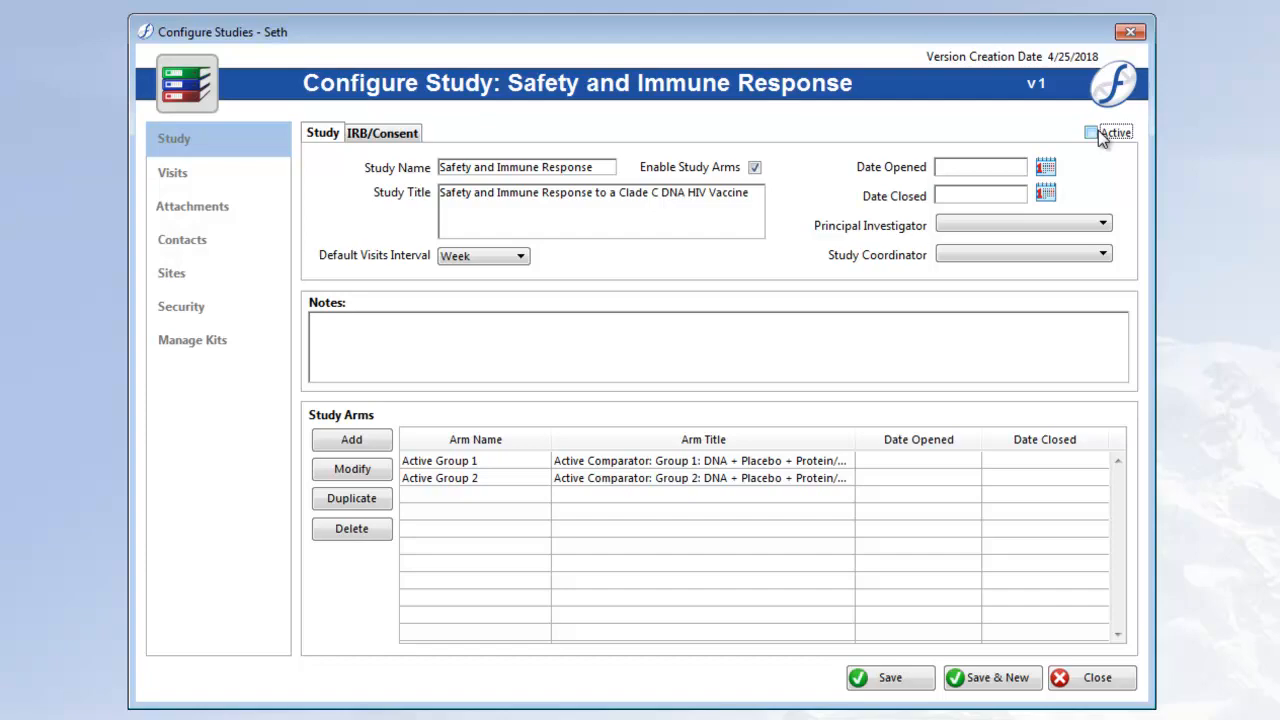
pyautogui.click(998, 677)
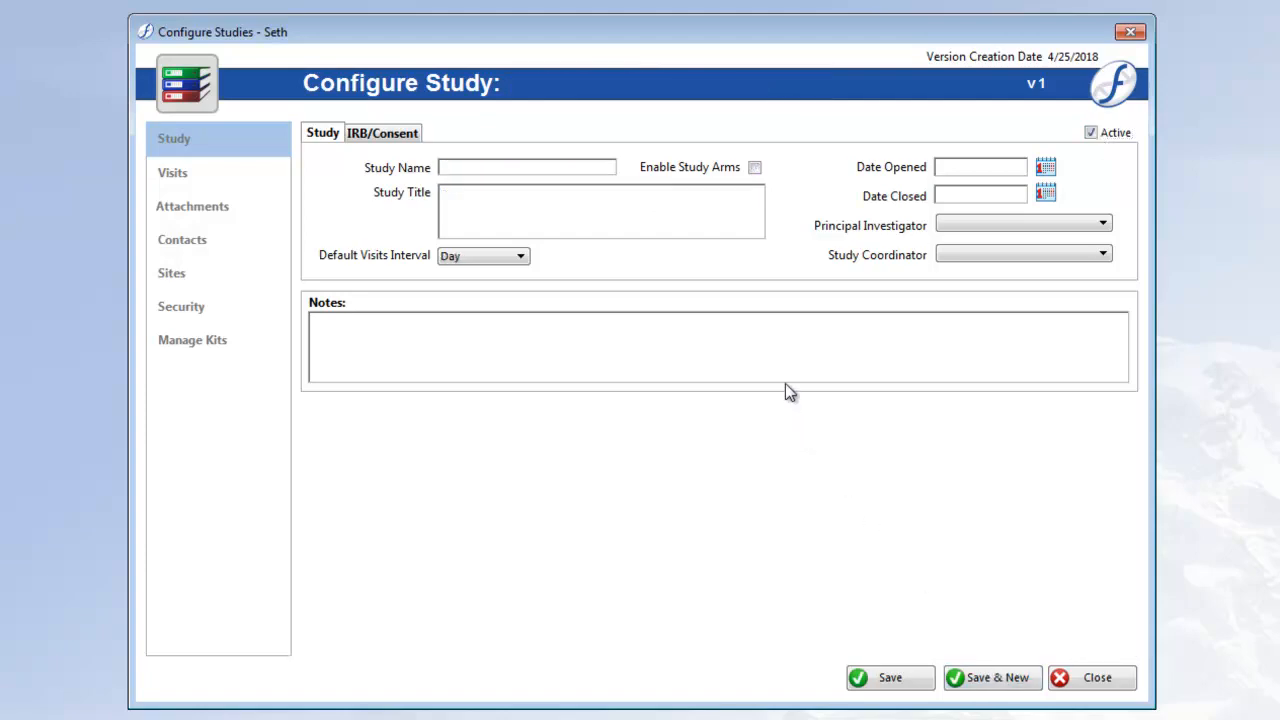